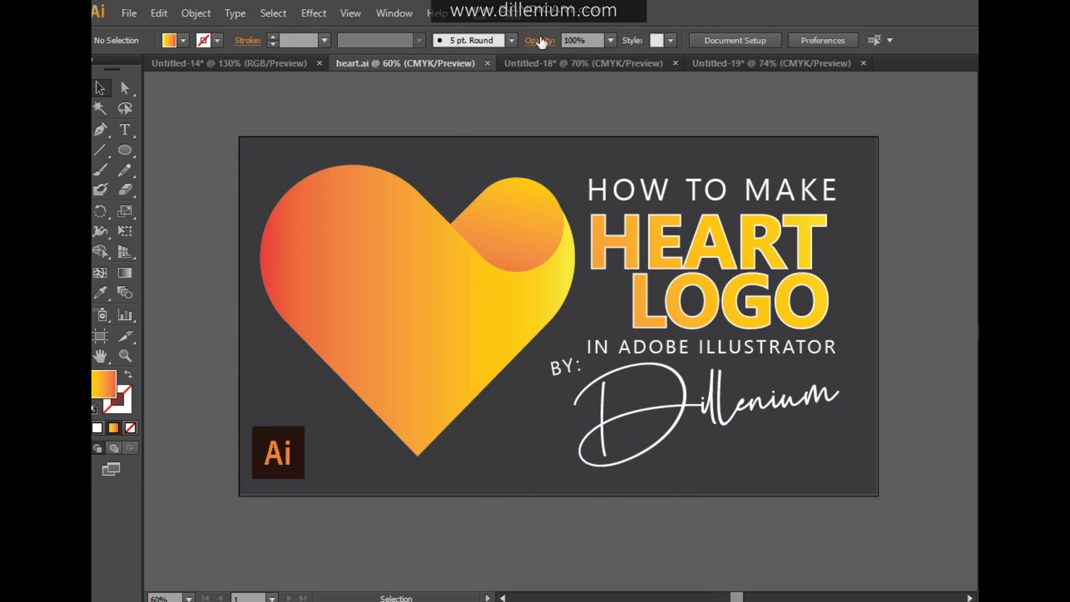
Step: In Untitled-18, draw a square in the middle of the artboard, deleting a stray rectangle
left_click(563, 63)
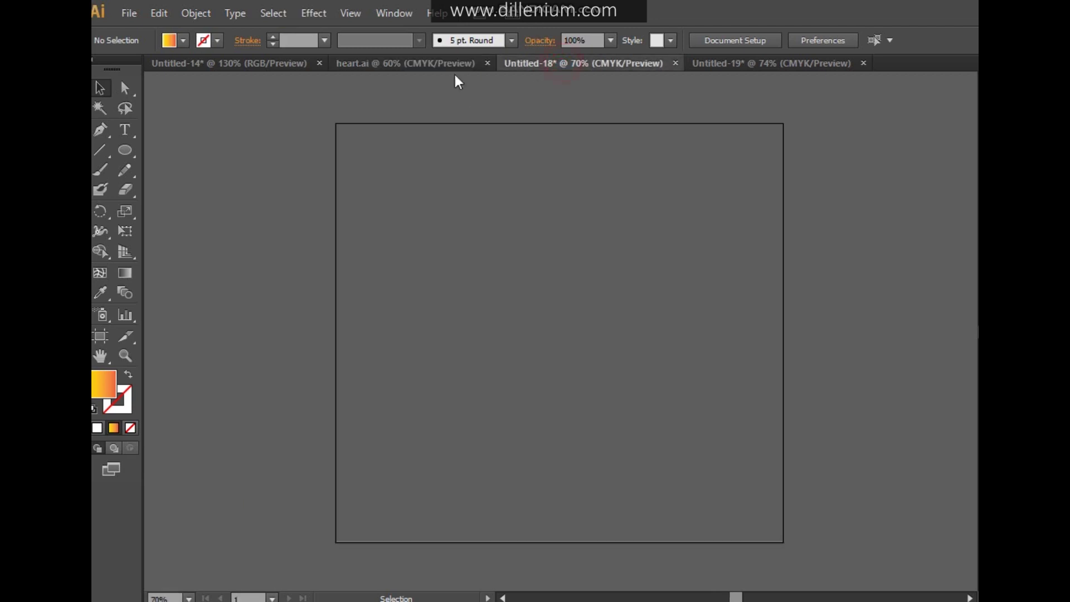
left_click(129, 152)
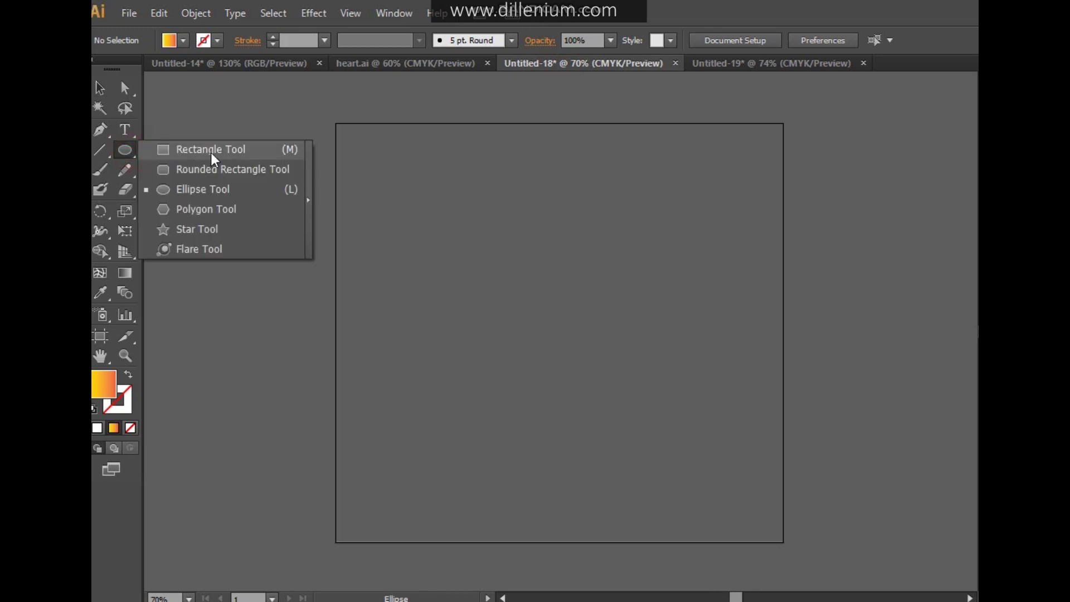
left_click(212, 152)
left_click_drag(212, 152, 496, 182)
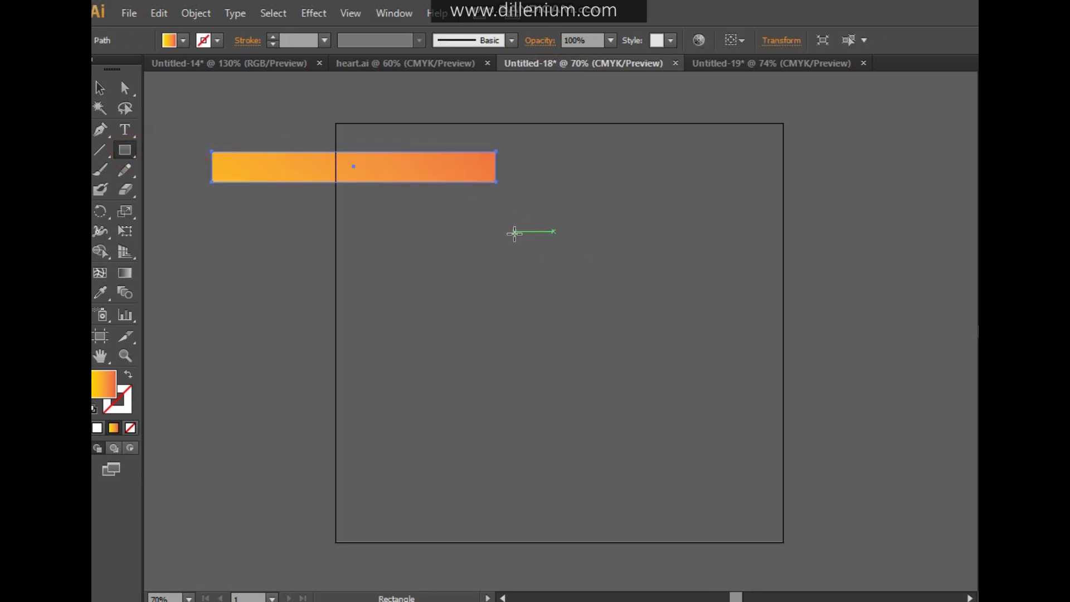
key("v")
key("Delete")
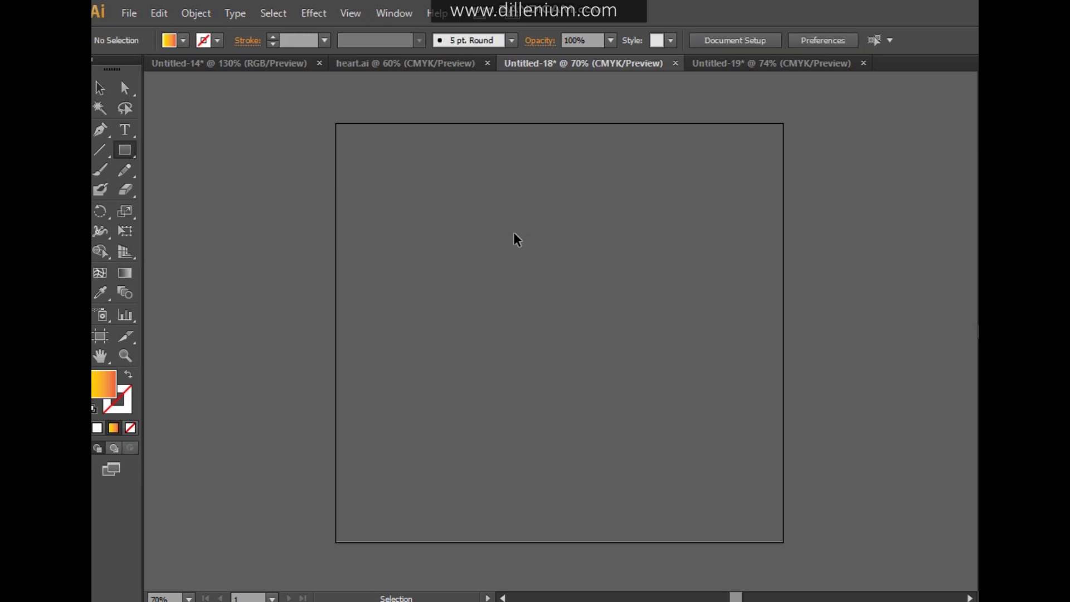
key("m")
left_click_drag(500, 221, 620, 390)
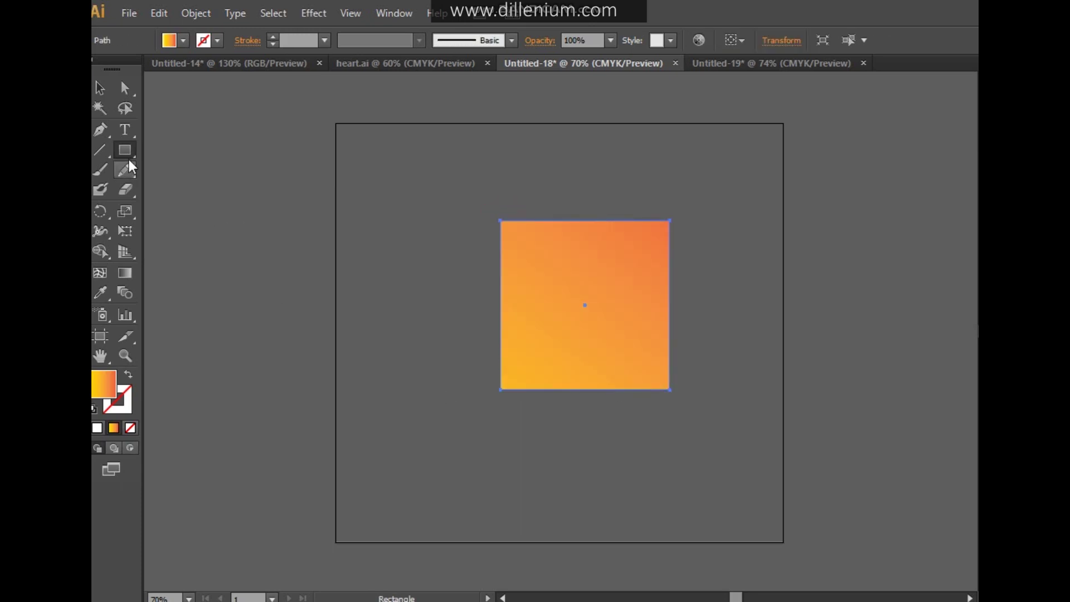
Step: Draw a same-width circle outward from the square's centre
left_click_drag(125, 150, 187, 192)
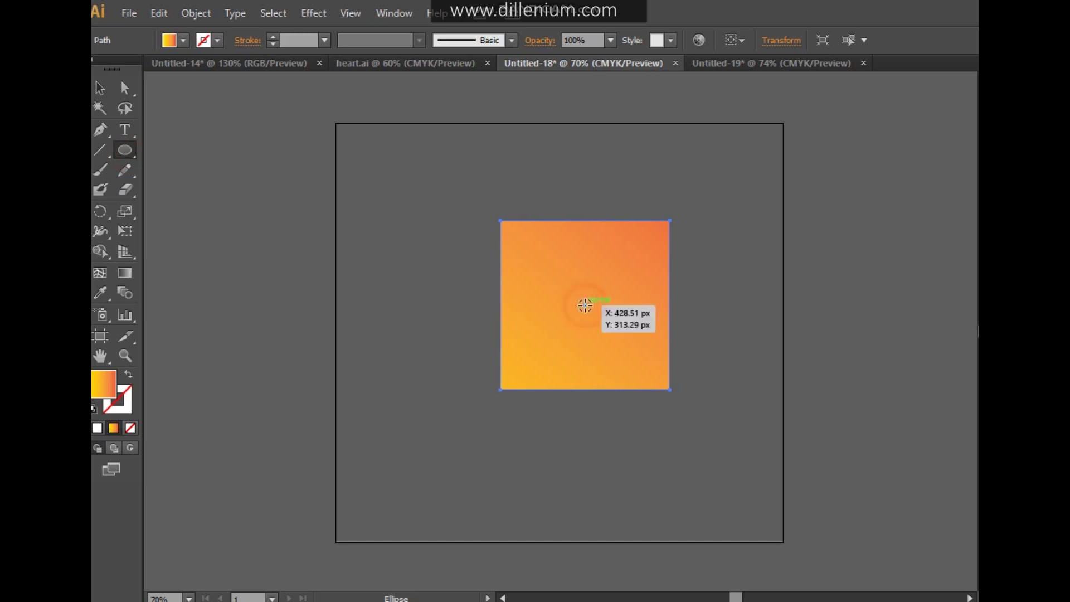
left_click_drag(585, 306, 578, 219)
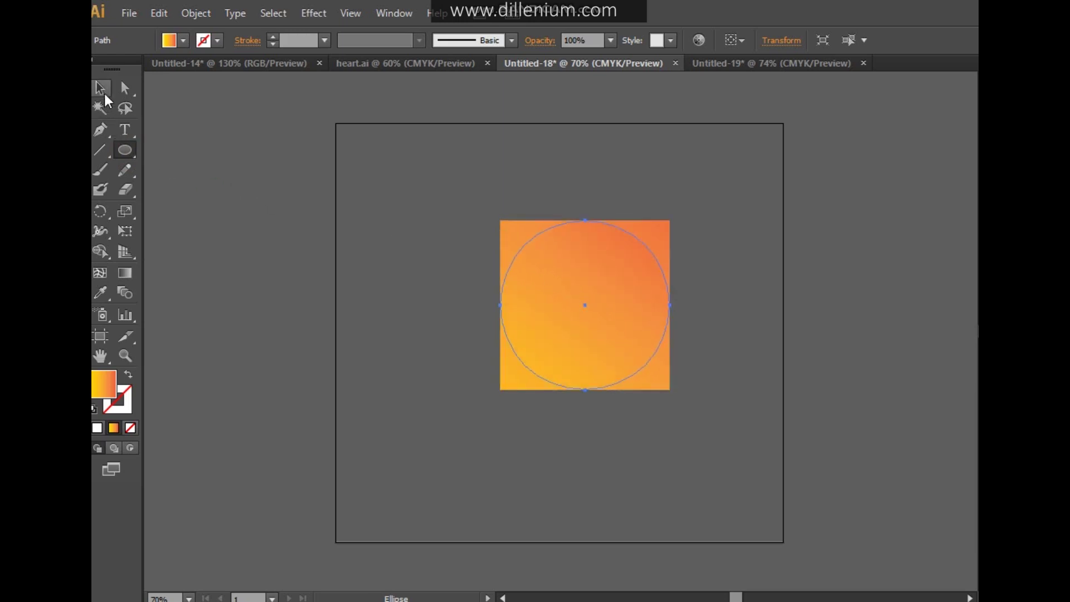
left_click(100, 88)
Step: Nudge the circle up until its centre sits on the square's top edge
left_click(537, 277)
key("shift+Up")
key("shift+Up")
key("shift+Up")
key("shift+Up")
key("shift+Up")
key("shift+Up")
key("shift+Up")
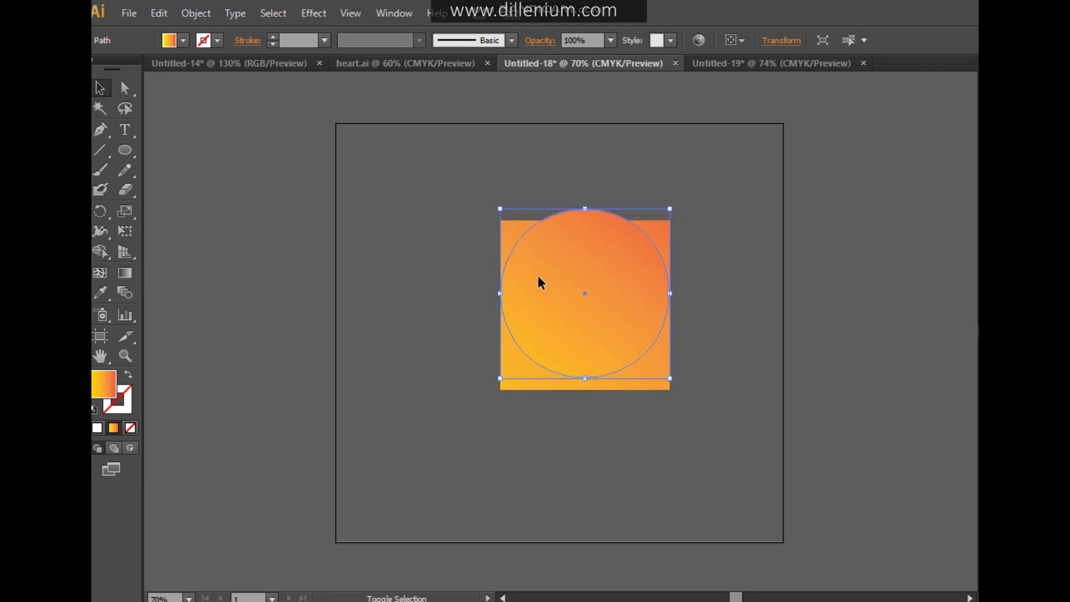
key("shift+Up")
key("shift+Up")
key("shift+Up")
key("shift+Up")
key("shift+Up")
key("shift+Up")
key("shift+Up")
key("shift+Up")
key("shift+Up")
key("shift+Up")
key("shift+Up")
key("shift+Up")
key("shift+Up")
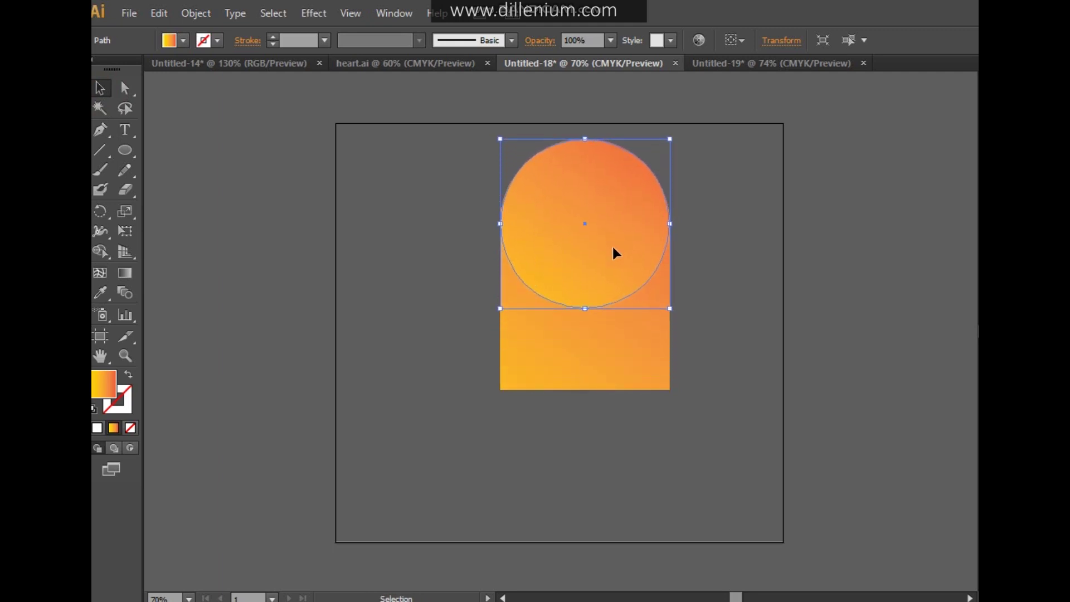
Step: Select the circle and square together so they move as one
left_click(620, 353, "shift")
left_click(693, 317)
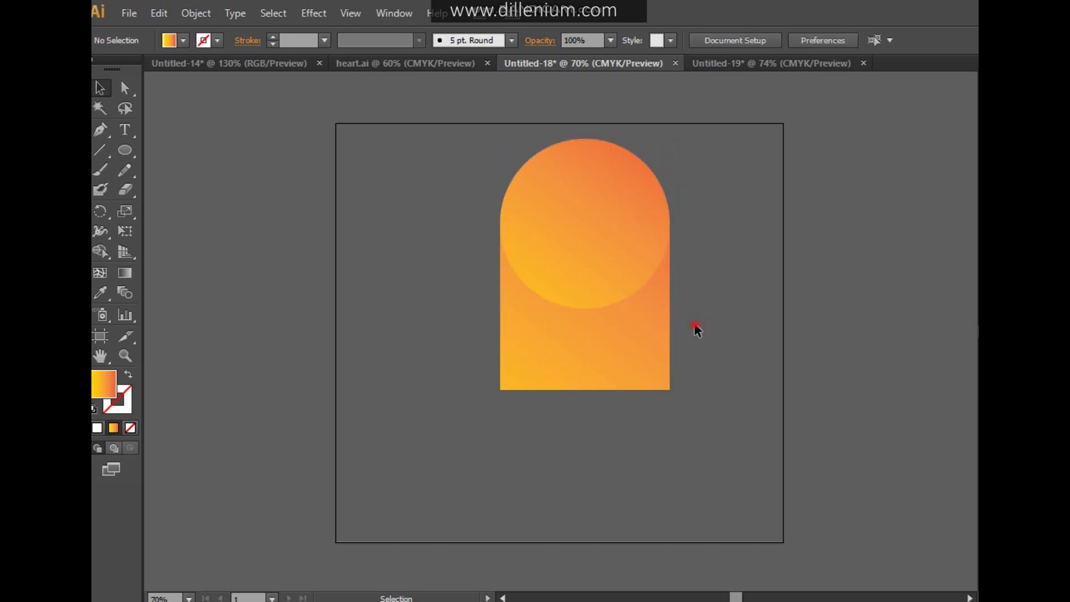
left_click_drag(593, 257, 514, 288)
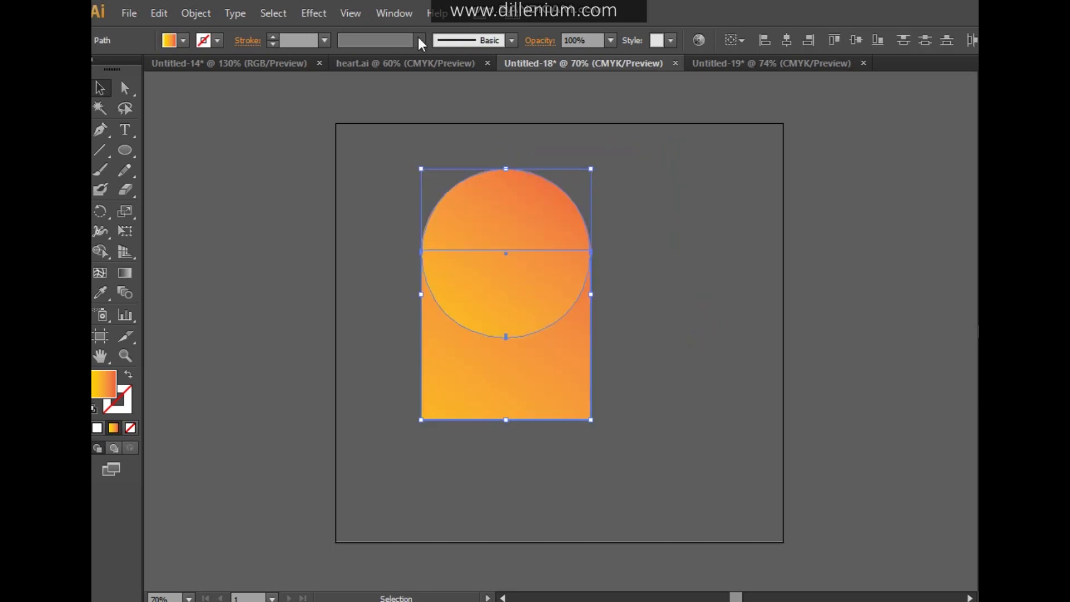
left_click(380, 16)
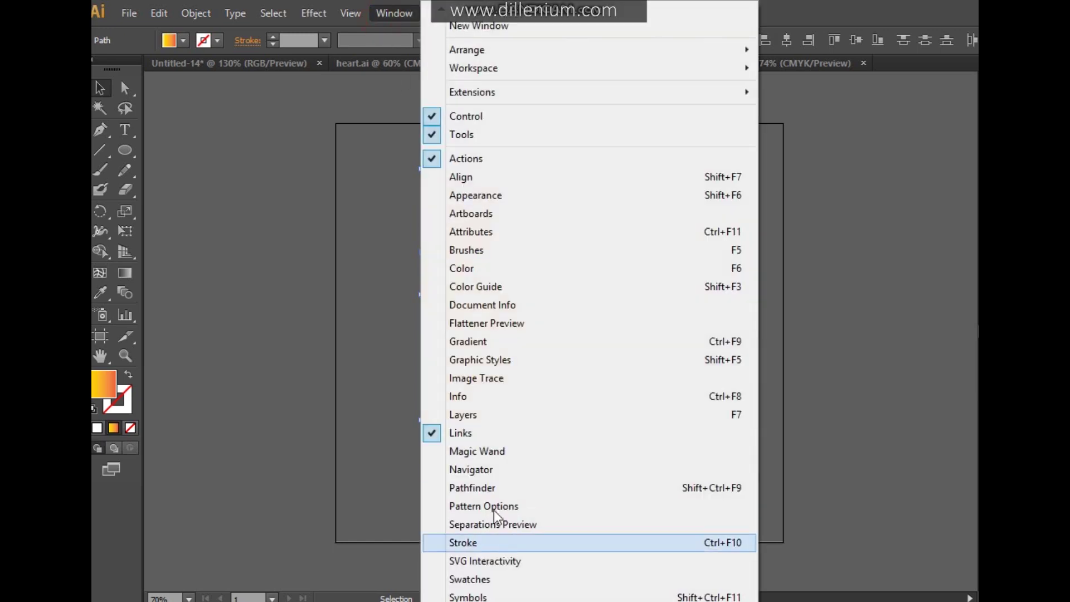
Step: Unite the circle and square into one arch-shaped path with Pathfinder
left_click(490, 488)
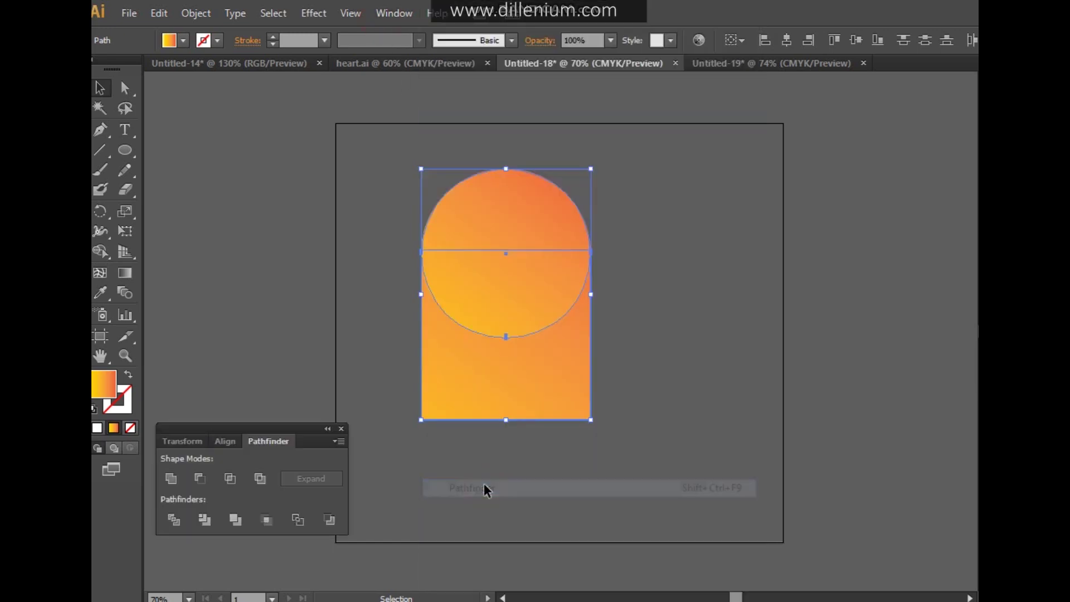
left_click(171, 483)
left_click(371, 294)
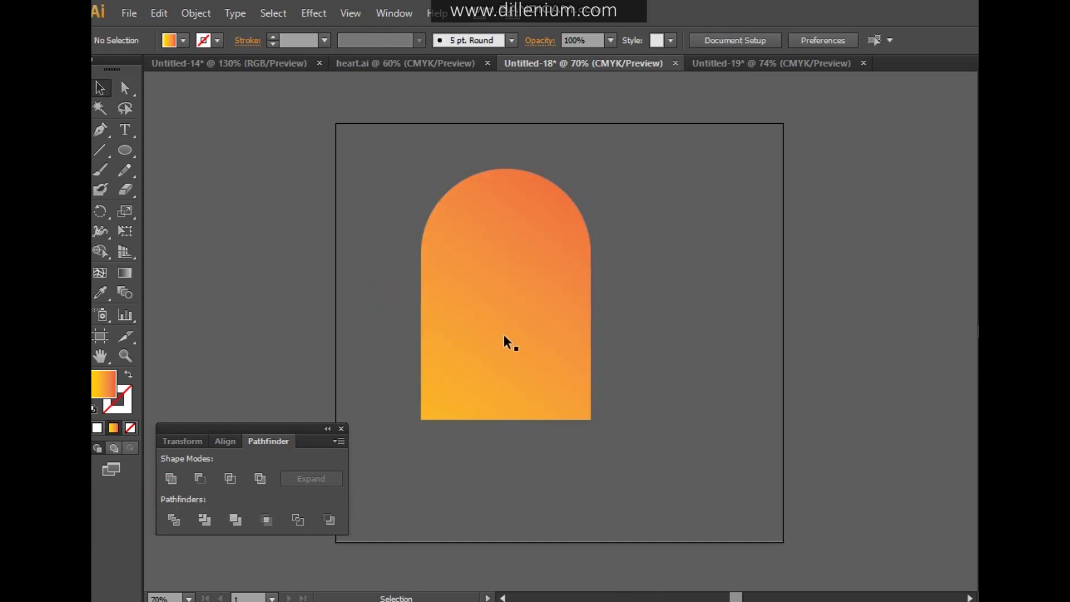
left_click(341, 429)
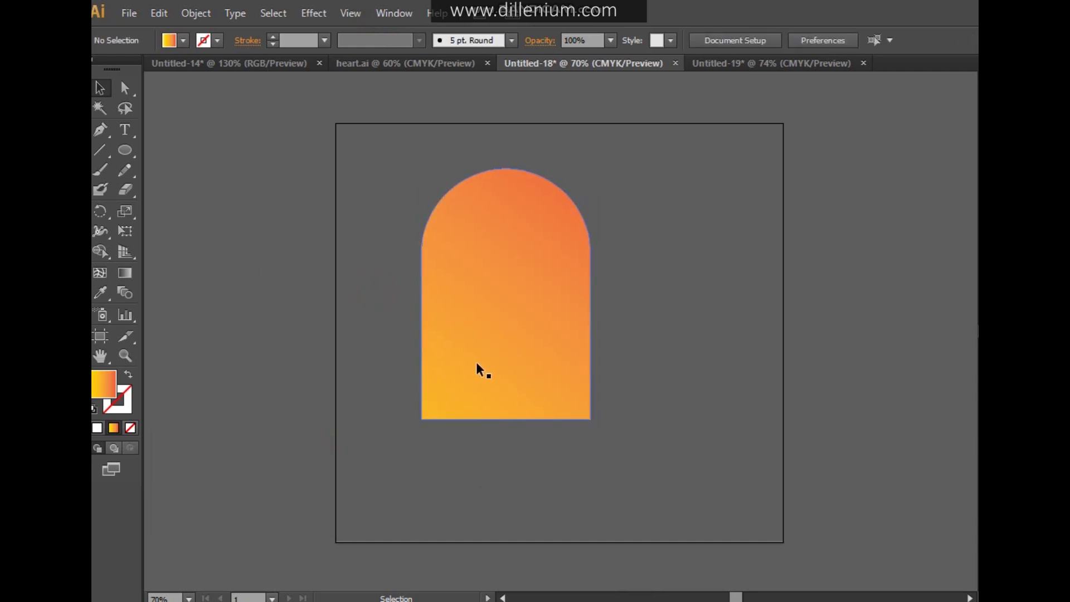
right_click(508, 333)
Step: Rotate the arch 45° via Transform > Rotate and copy it
left_click(470, 286)
right_click(471, 290)
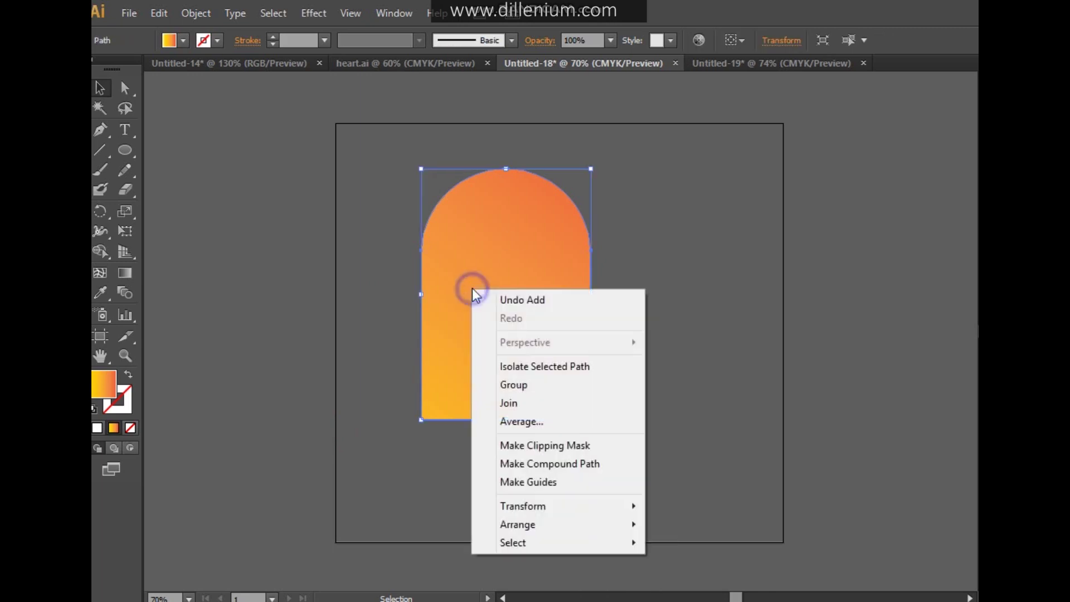
mouse_move(533, 507)
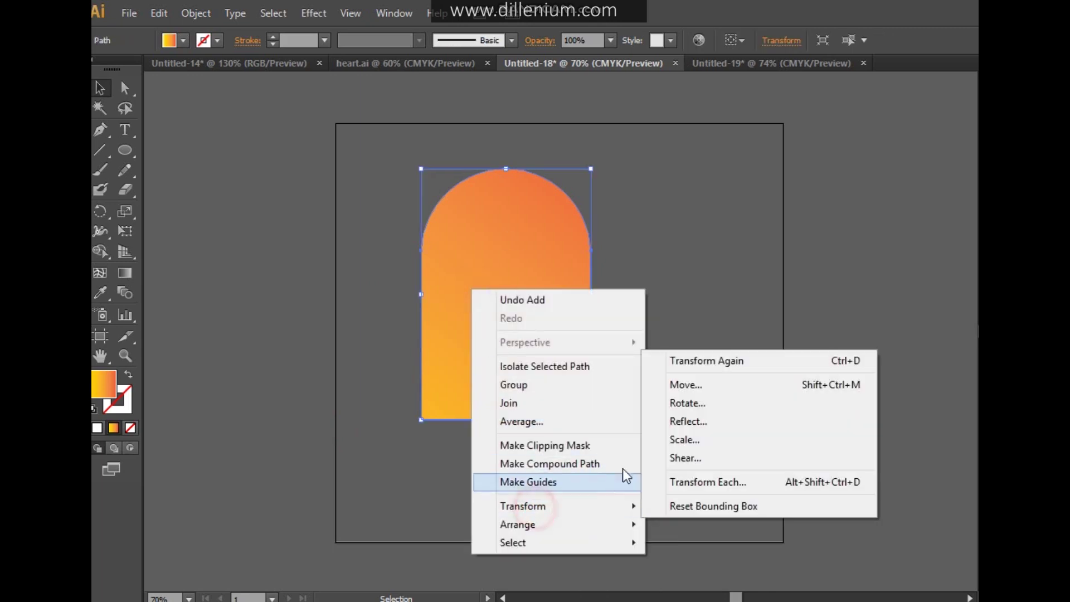
left_click(688, 405)
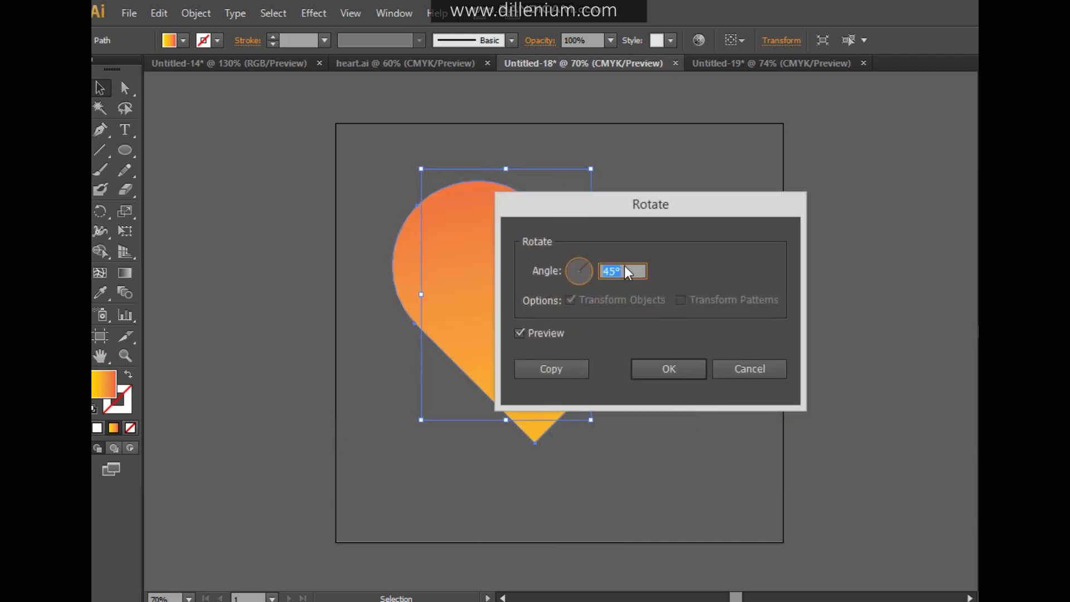
left_click(682, 372)
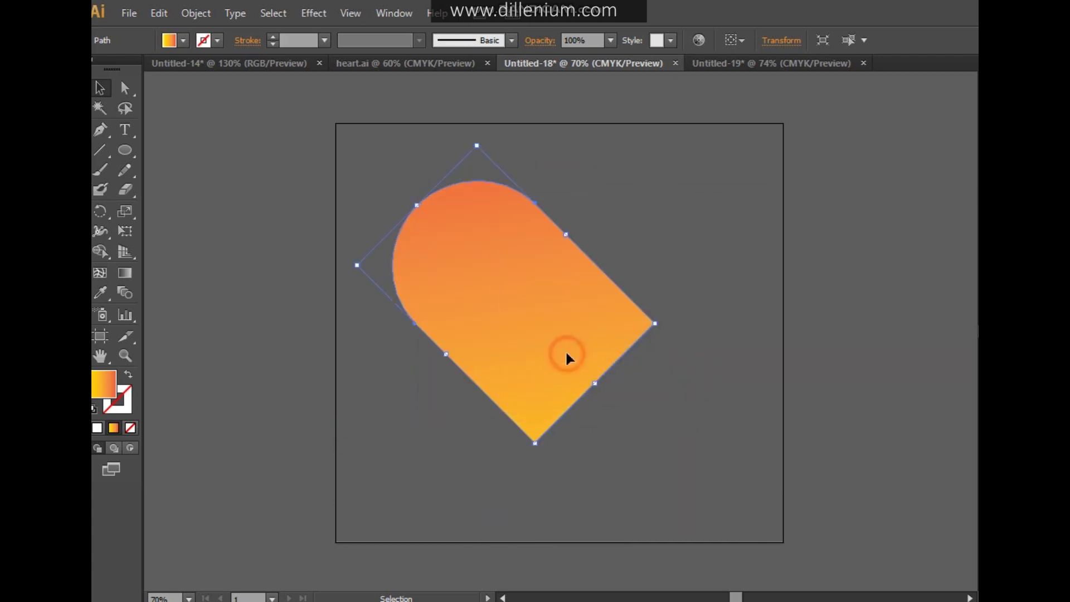
key("ctrl+c")
Step: Paste a copy of the arch in front and mirror it with Reflect
key("ctrl+f")
right_click(556, 359)
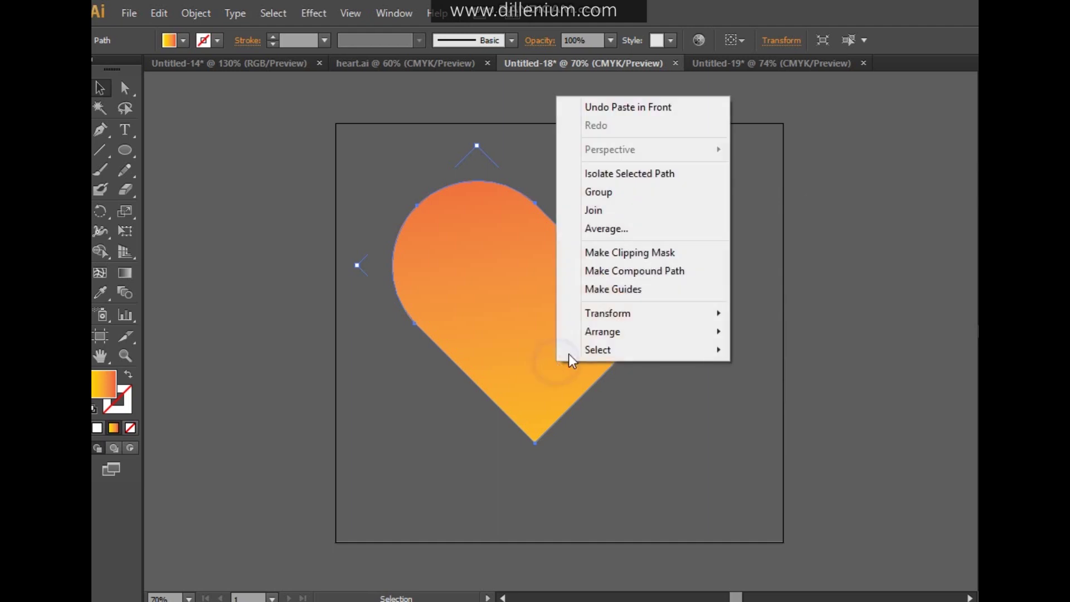
mouse_move(636, 318)
left_click(775, 374)
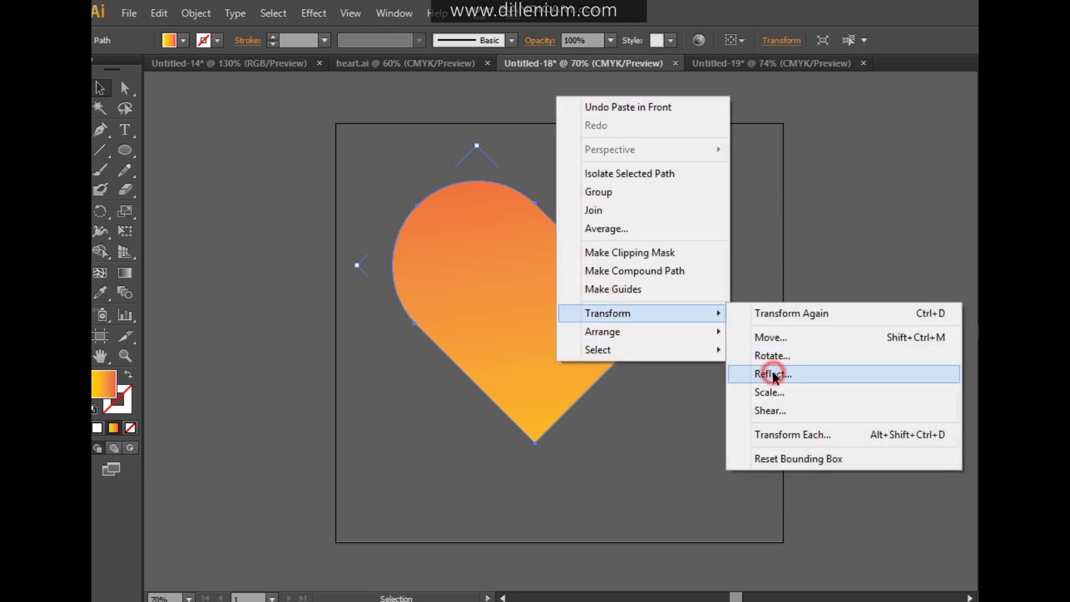
left_click(641, 412)
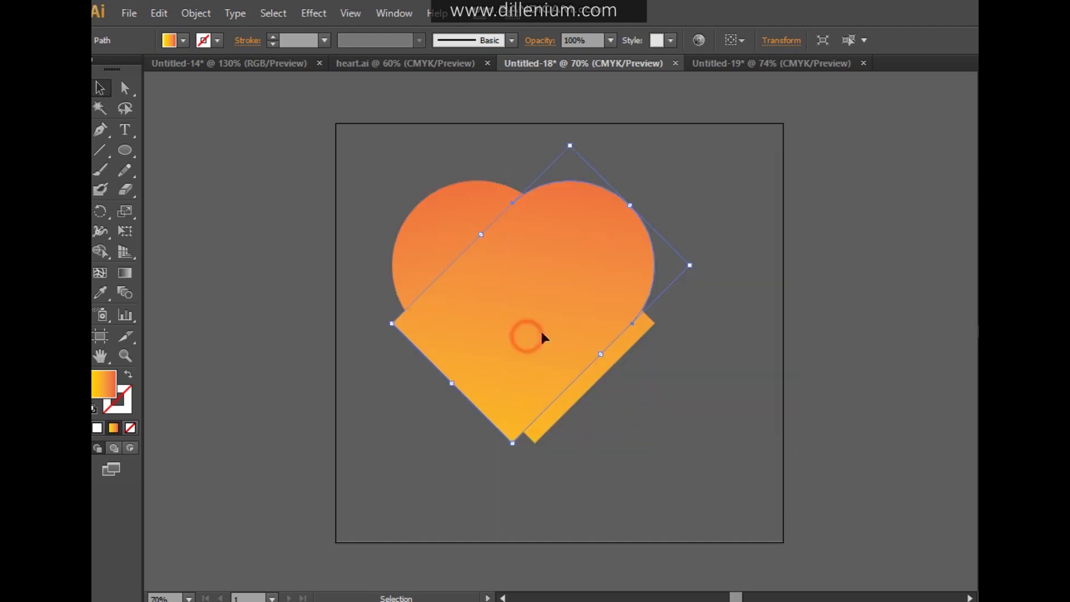
Step: Slide the mirrored copy right until the two halves form a heart
left_click_drag(543, 337, 549, 345)
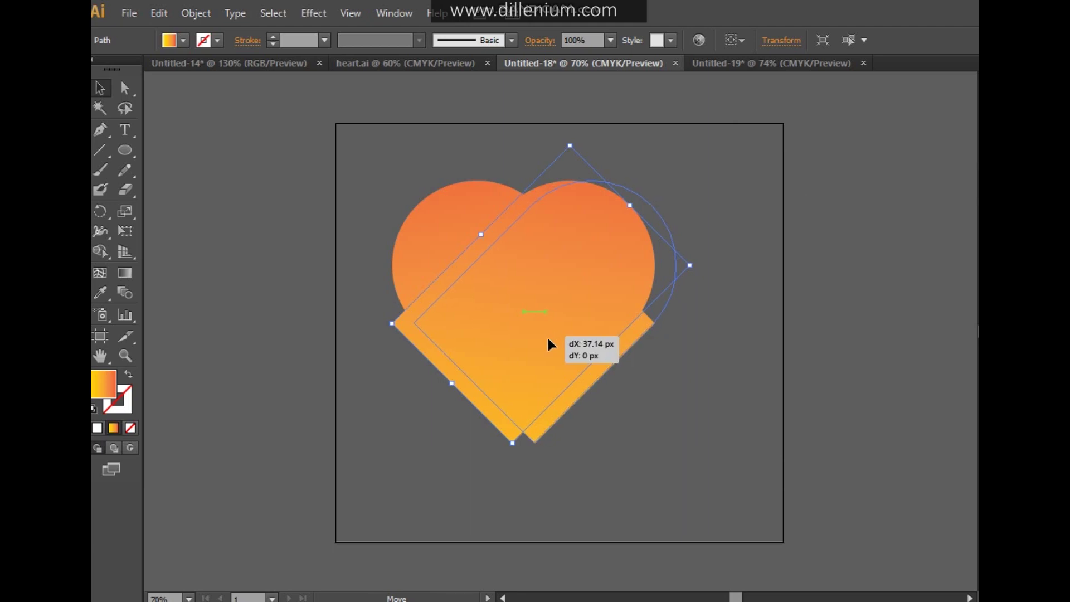
left_click_drag(549, 345, 549, 344)
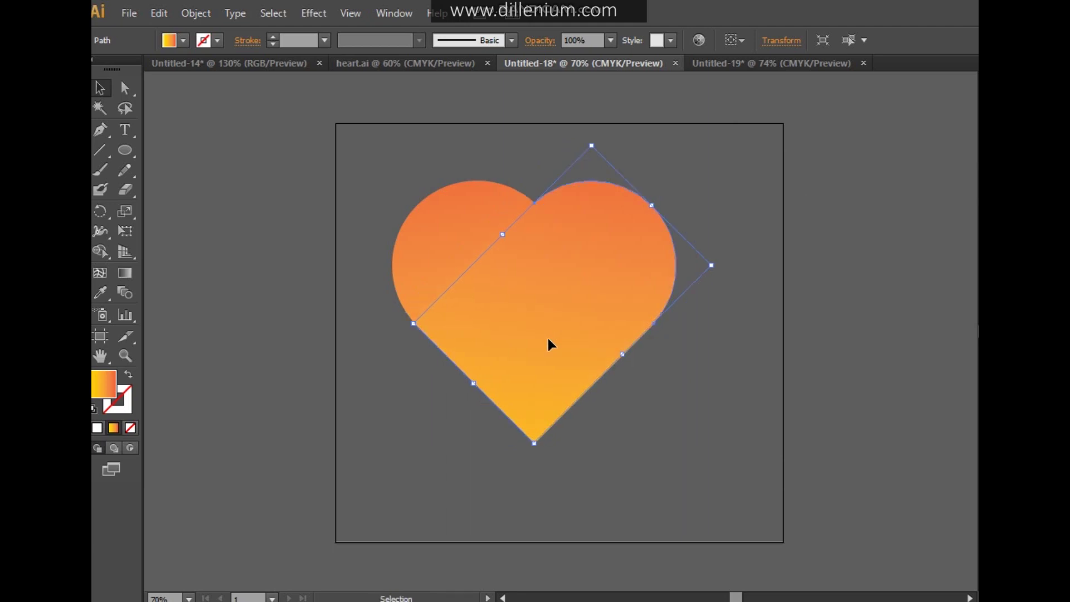
left_click(653, 441)
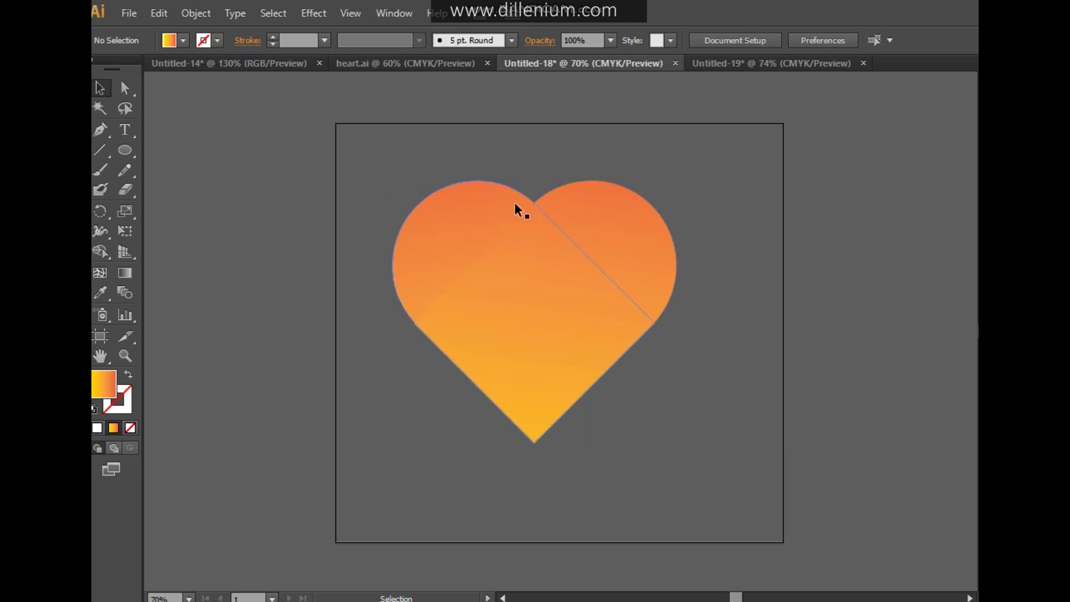
Step: Set the stroke colour of all heart pieces to white
left_click_drag(460, 162, 579, 296)
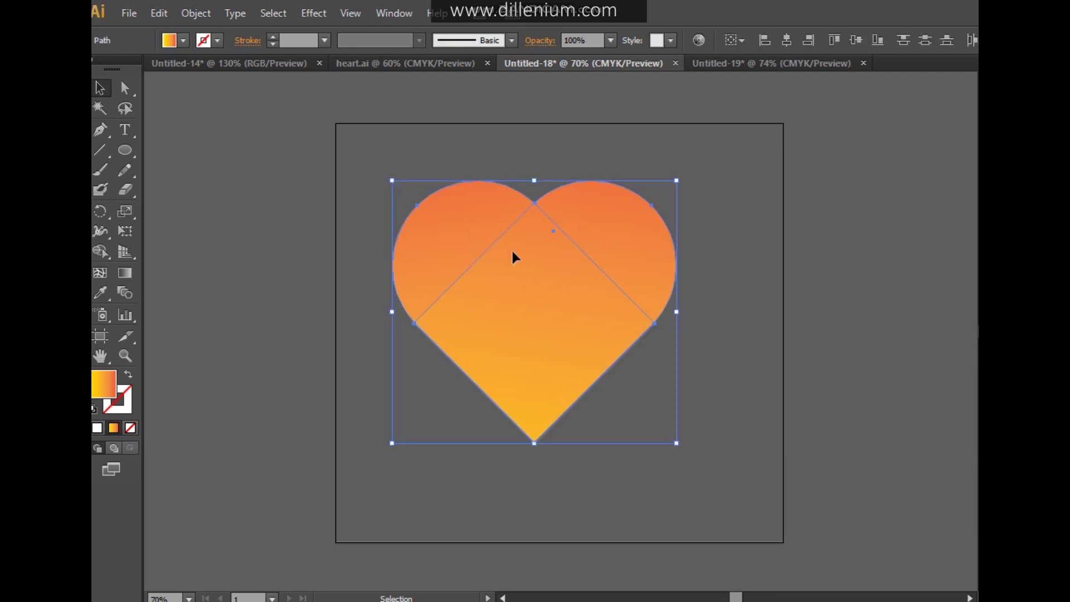
left_click(217, 41)
left_click(117, 69)
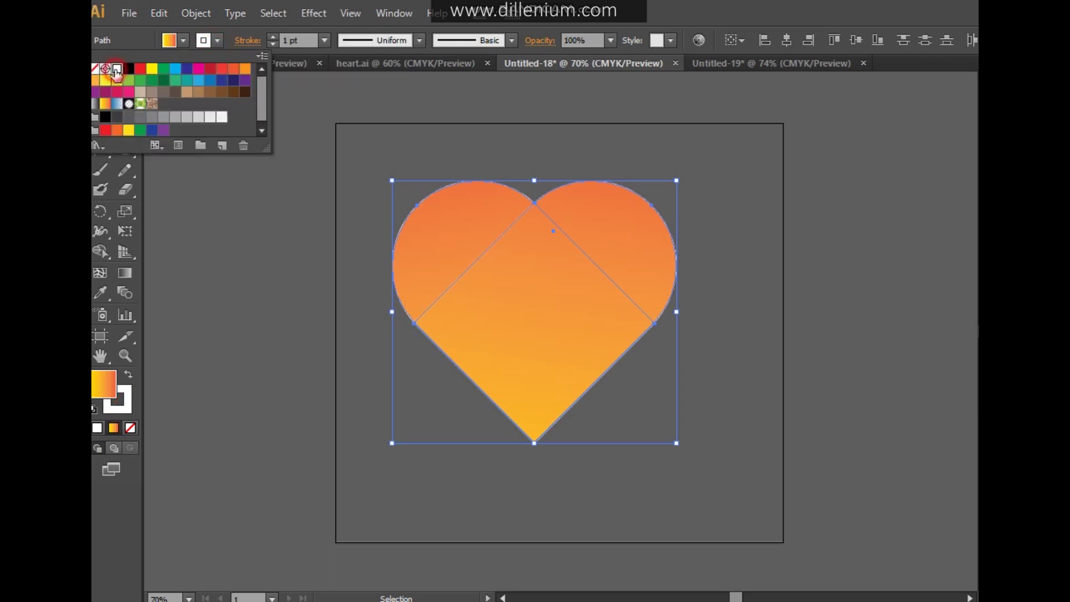
left_click(323, 270)
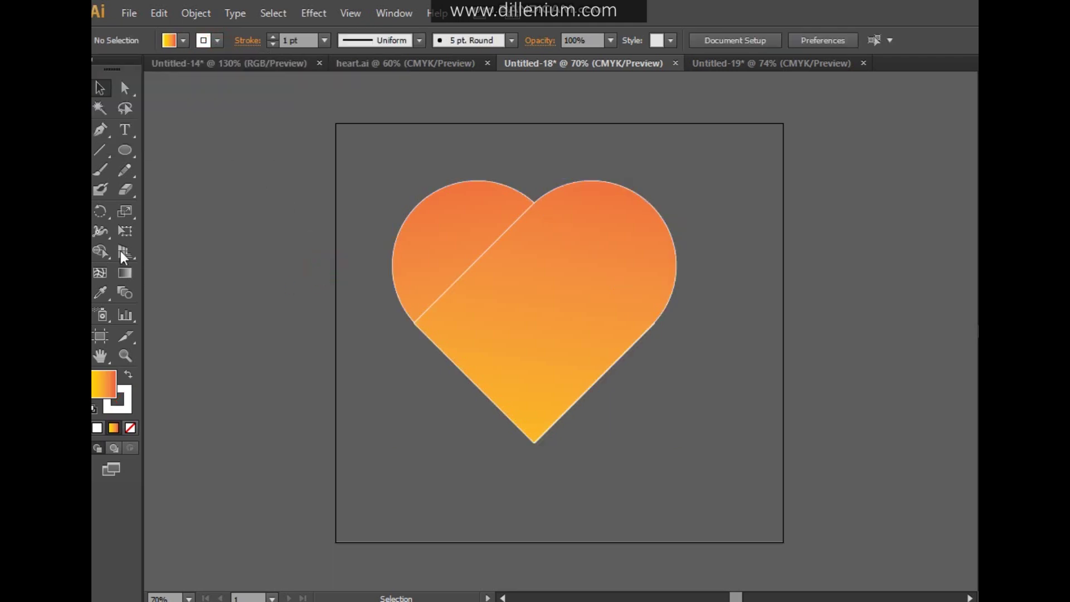
Step: Draw a gradient circle about 138.57 px wide inside the heart's upper-left lobe
left_click(125, 150)
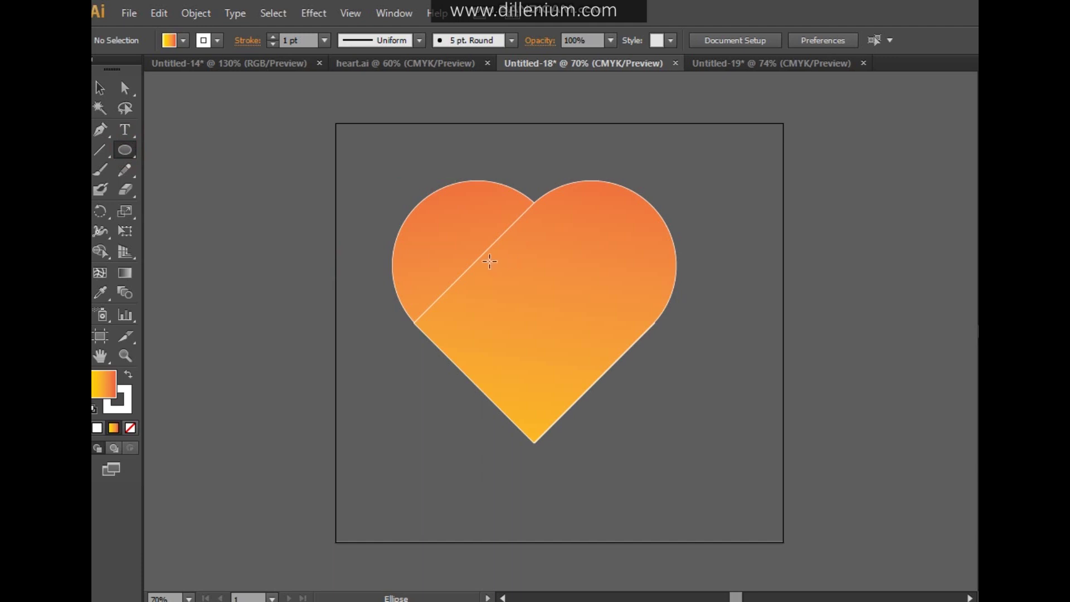
left_click_drag(472, 258, 410, 192)
left_click(100, 88)
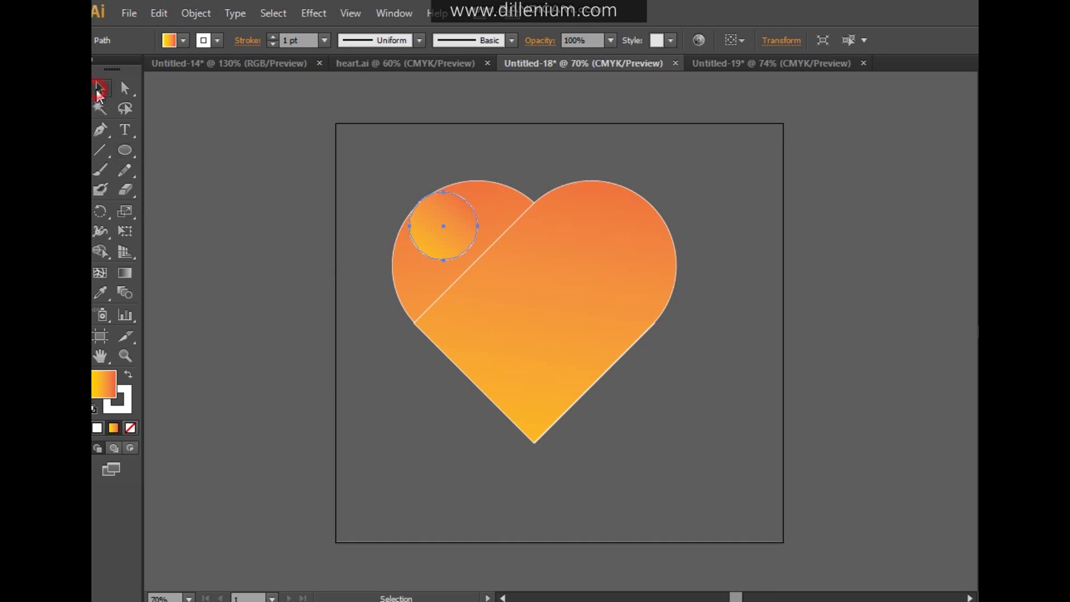
left_click(473, 236)
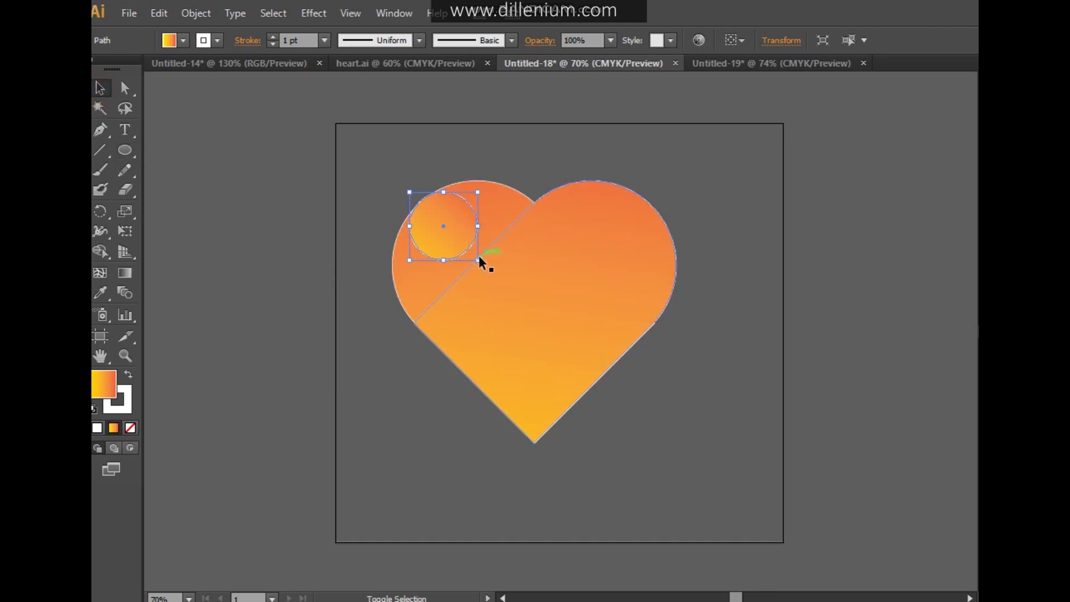
left_click_drag(478, 260, 490, 273)
left_click(341, 271)
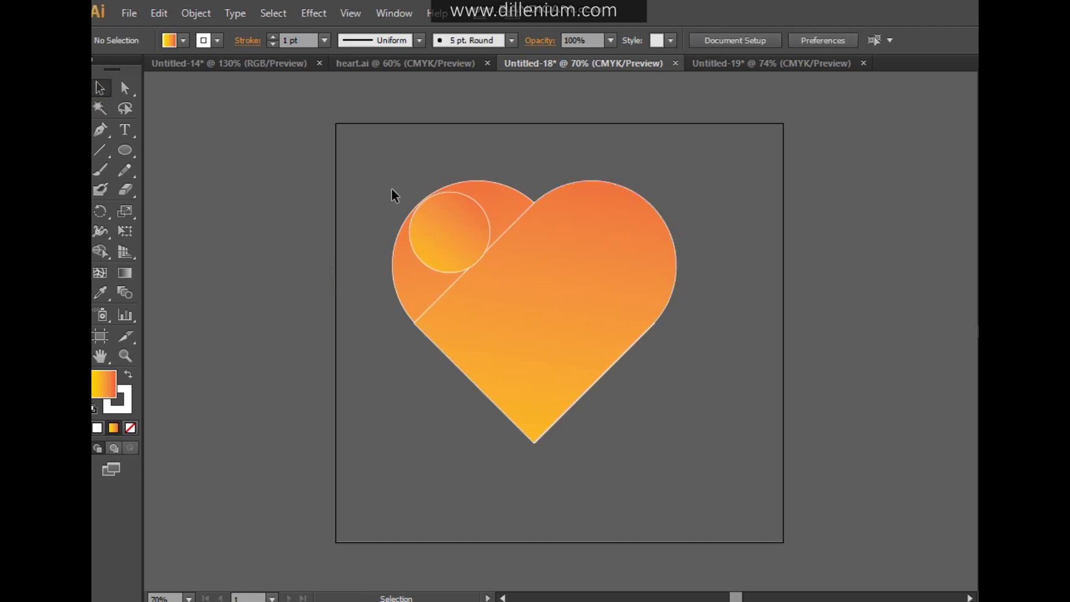
left_click_drag(393, 185, 523, 316)
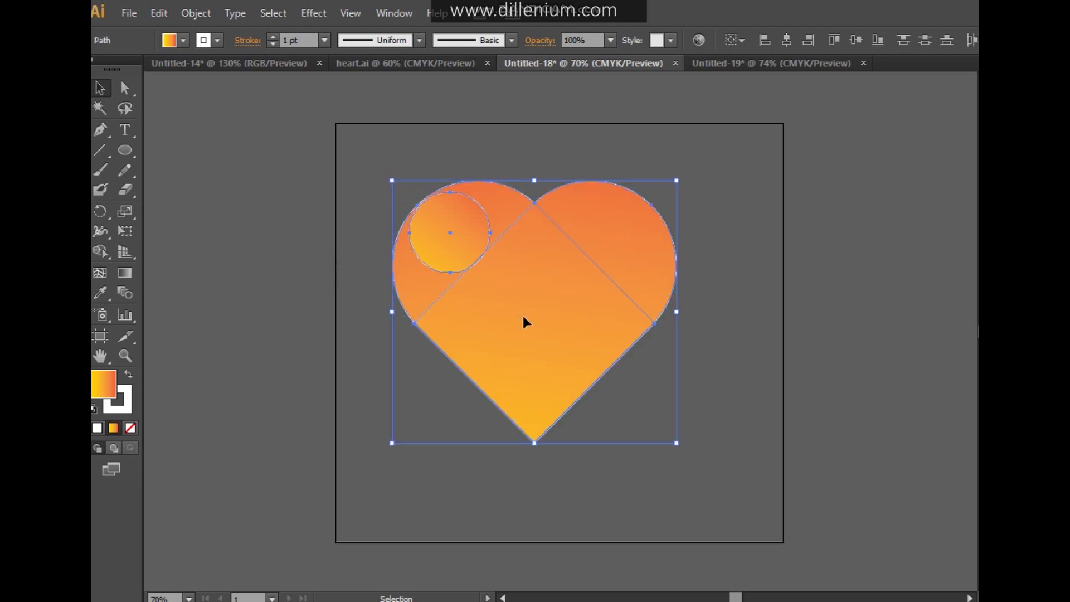
key("ctrl+y")
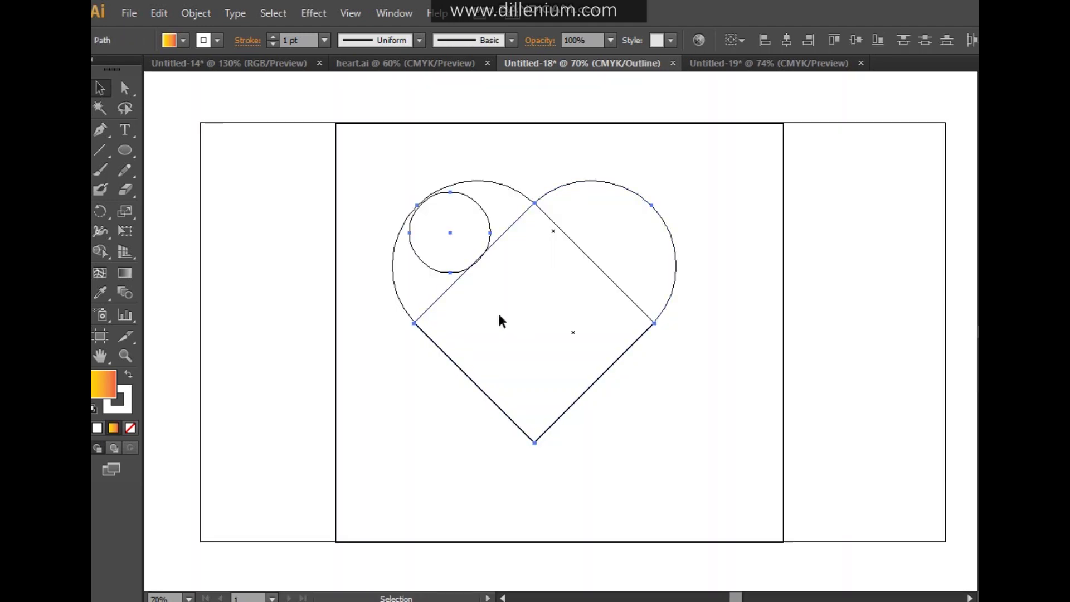
Step: In Outline view, move and resize the circle to about 135.71 px against the lobe's edge
left_click(373, 234)
left_click_drag(445, 195, 402, 189)
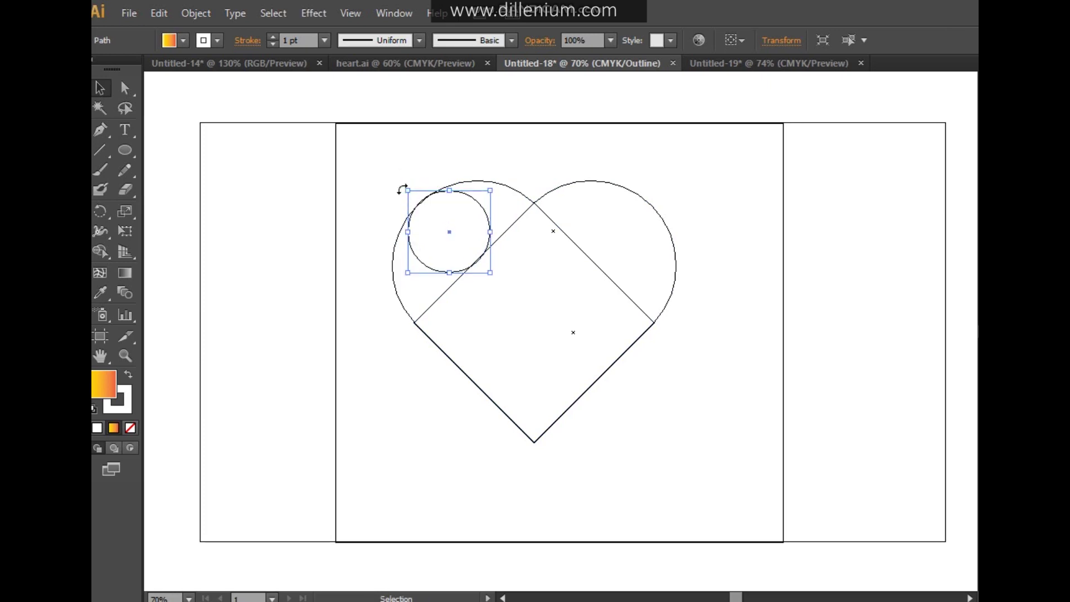
left_click(531, 285)
left_click(489, 228)
left_click_drag(490, 272, 490, 274)
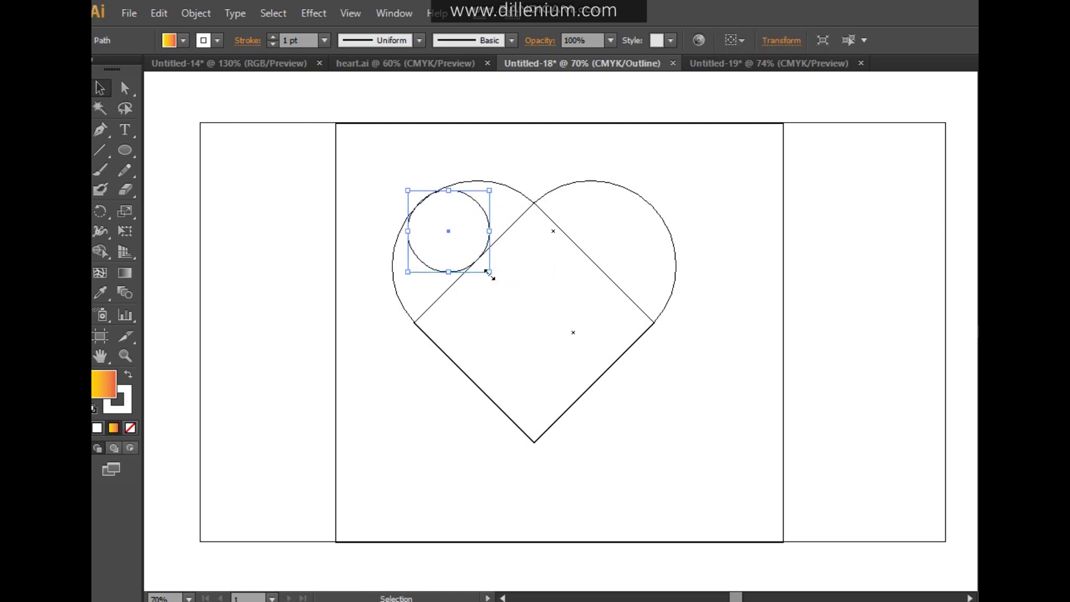
left_click(499, 326)
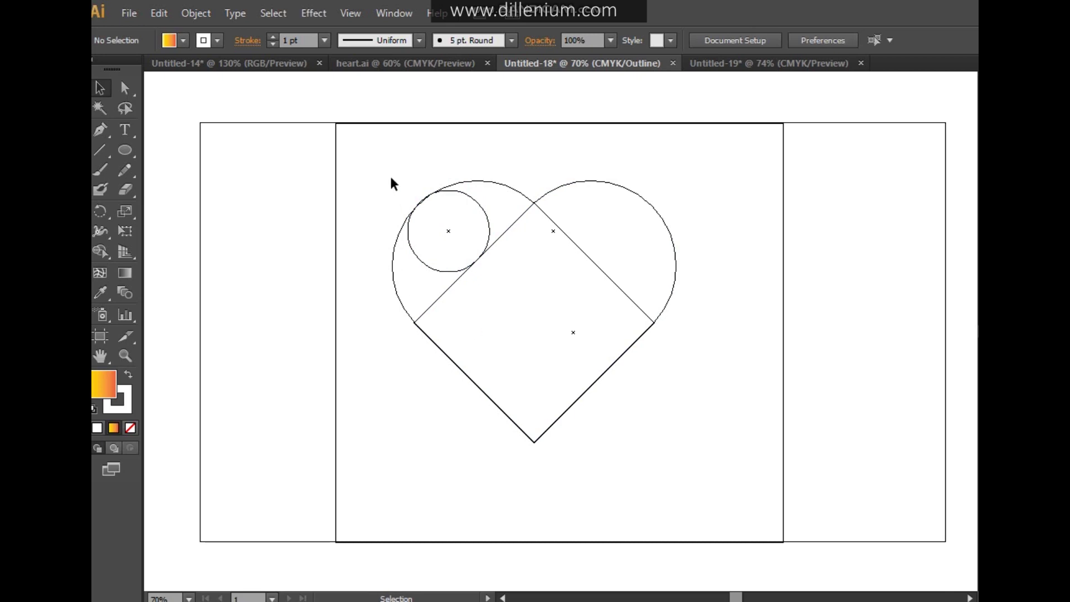
Step: With the Pen tool, draw a closed three-point triangle between the circle and the diagonal edge
key("ctrl+y")
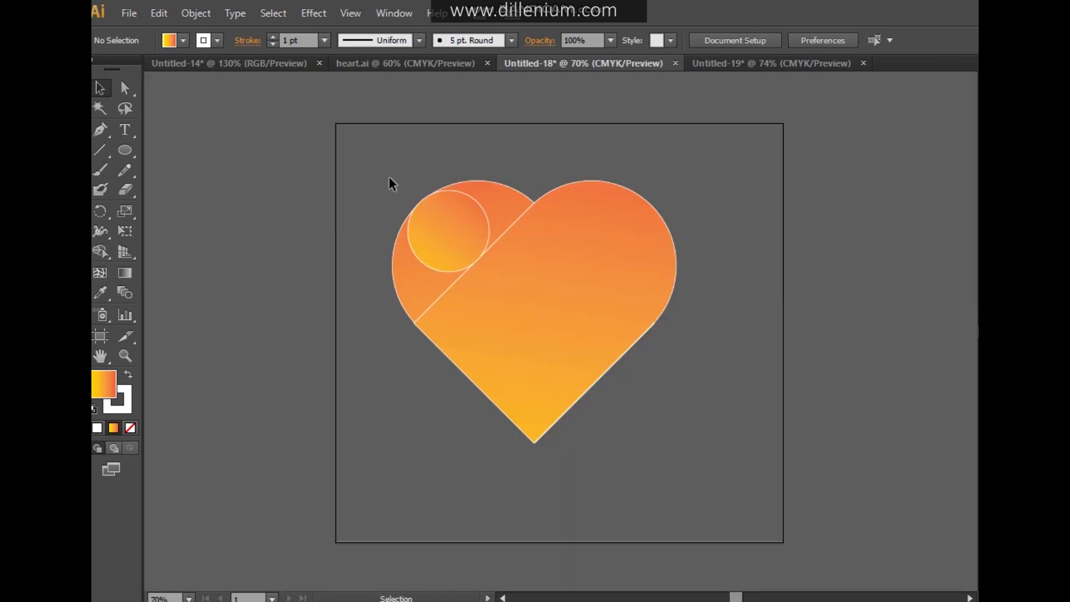
left_click(103, 132)
left_click(480, 205)
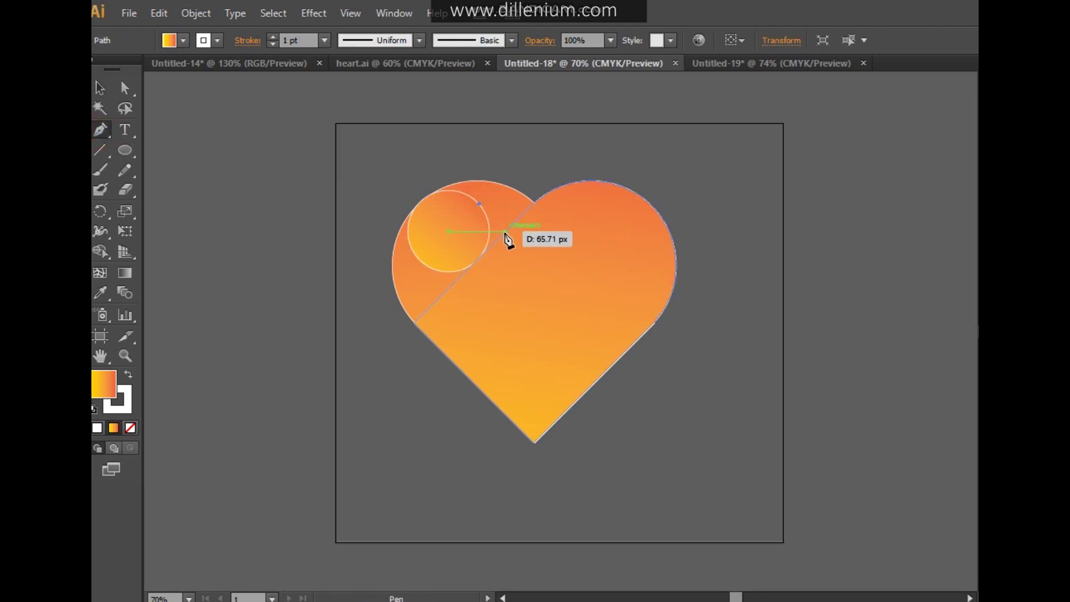
left_click(505, 231)
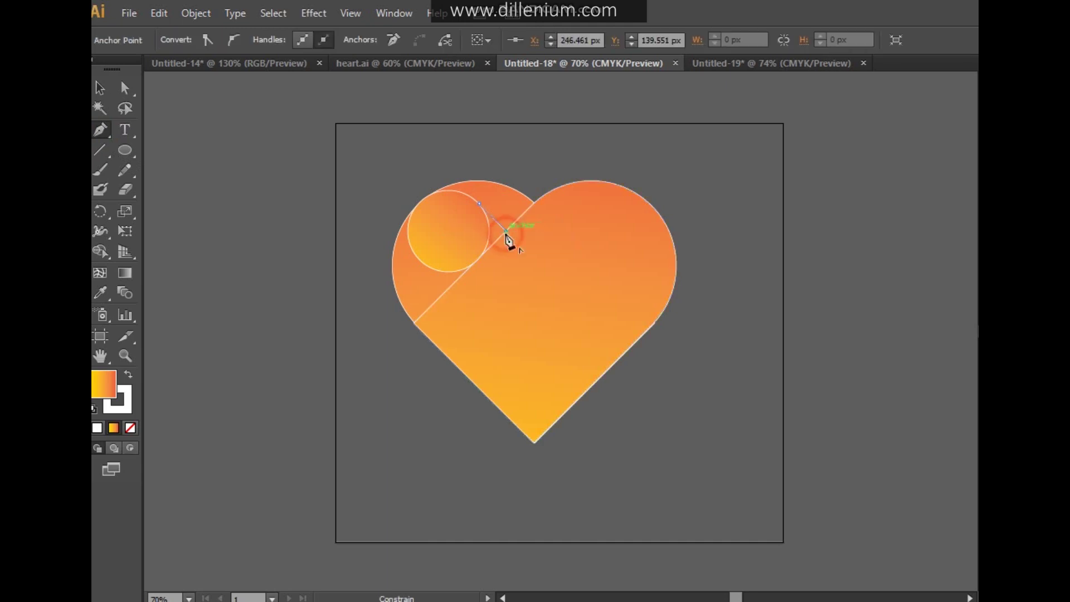
left_click(483, 254)
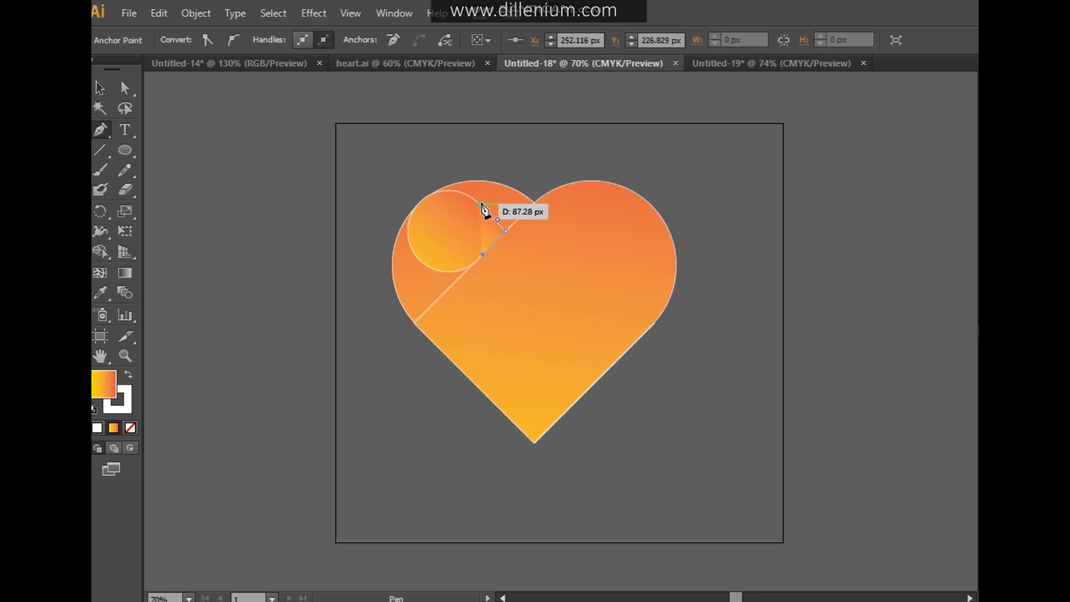
left_click(480, 205)
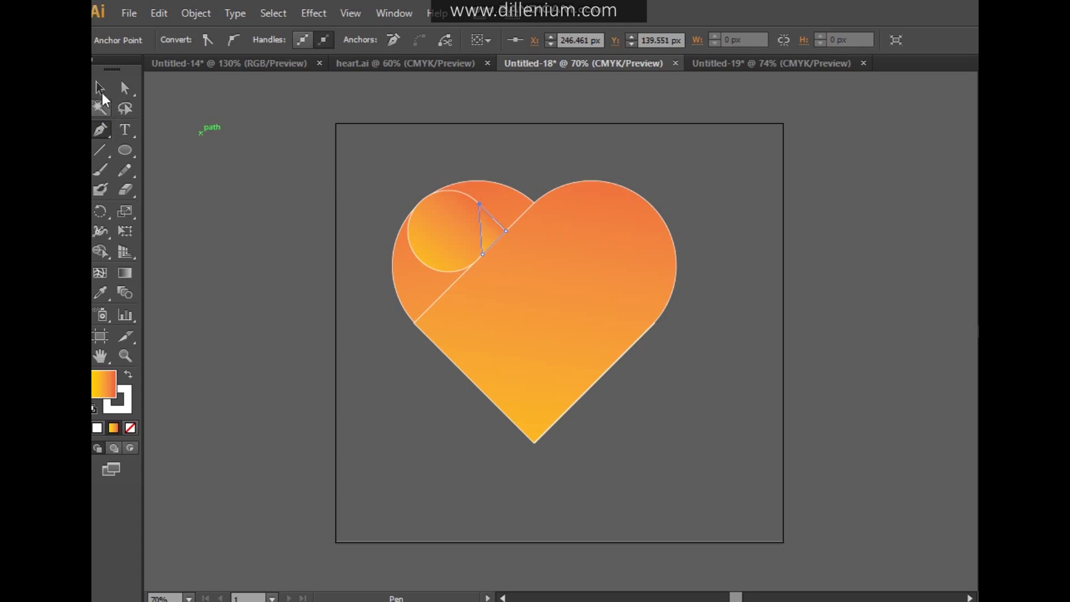
left_click(100, 89)
left_click(299, 215)
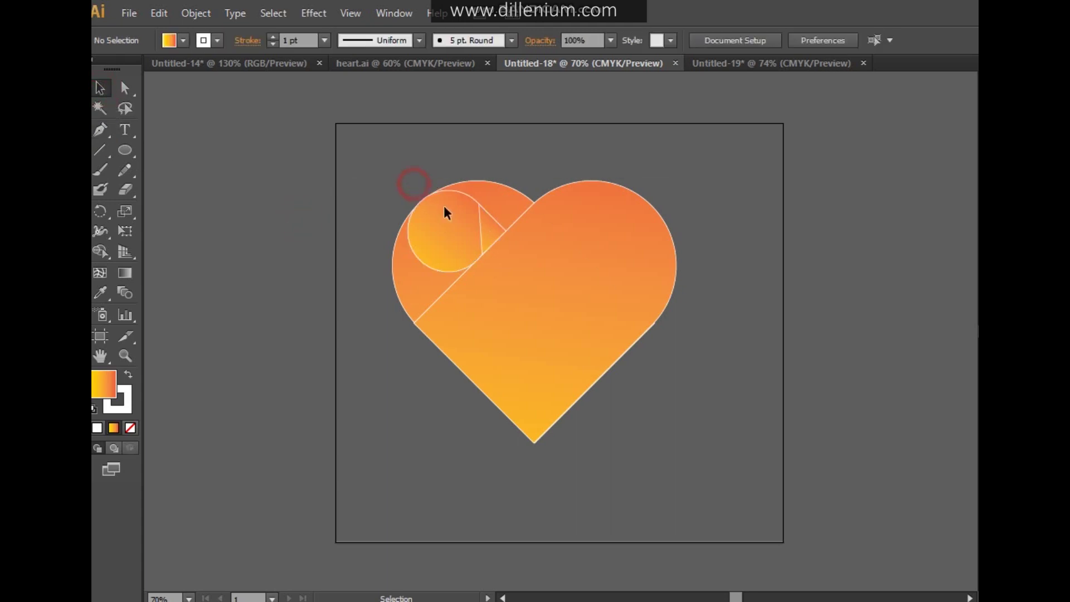
left_click_drag(444, 207, 660, 454)
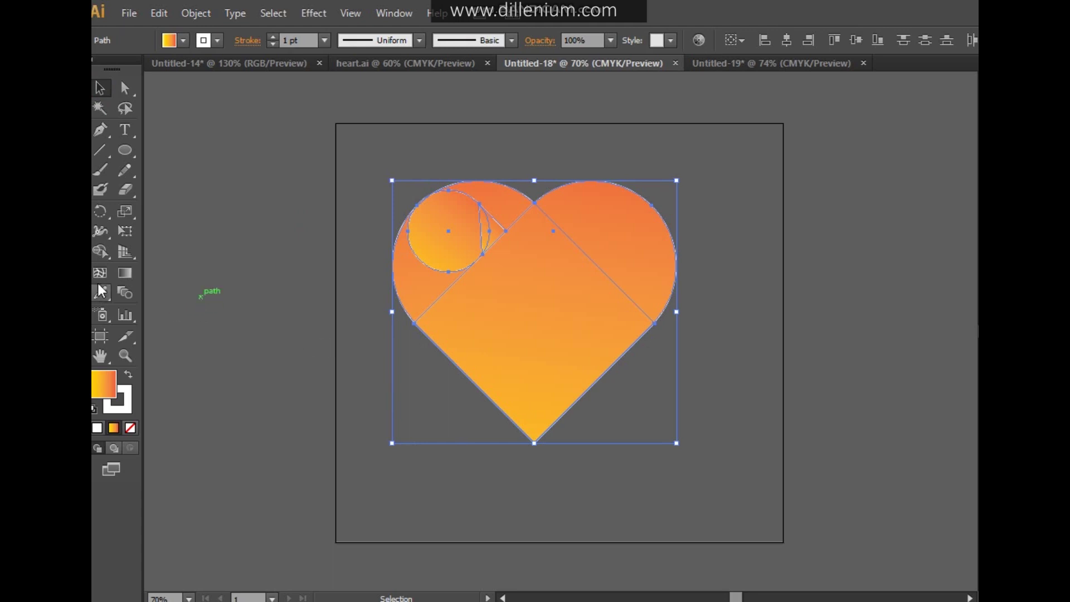
Step: Use Shape Builder to merge the diamond, both lobes and the circle area into one heart
left_click(102, 254)
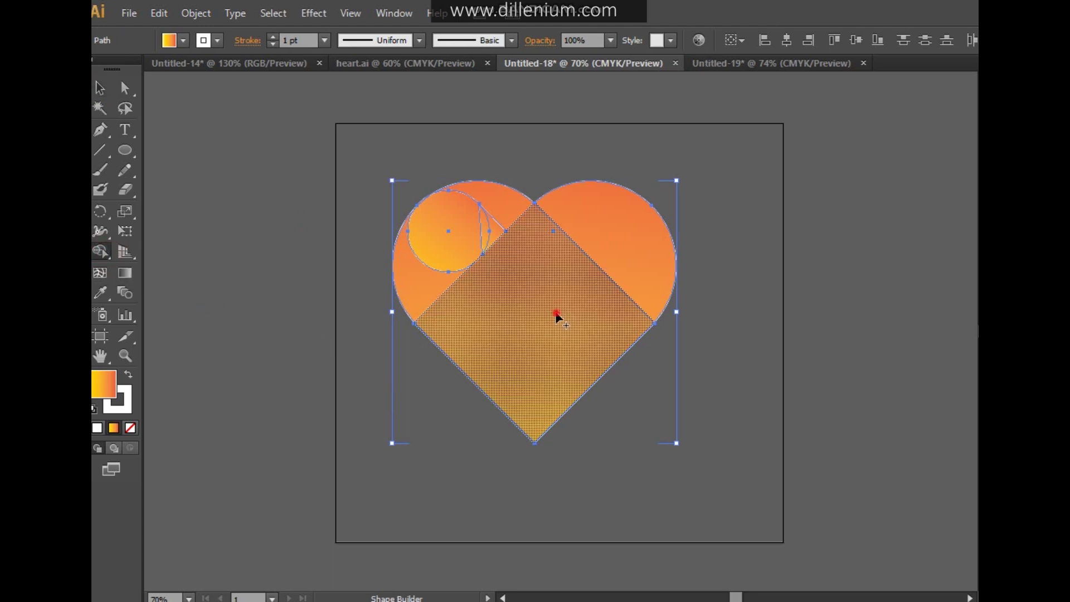
left_click_drag(556, 314, 610, 256)
left_click_drag(483, 313, 433, 289)
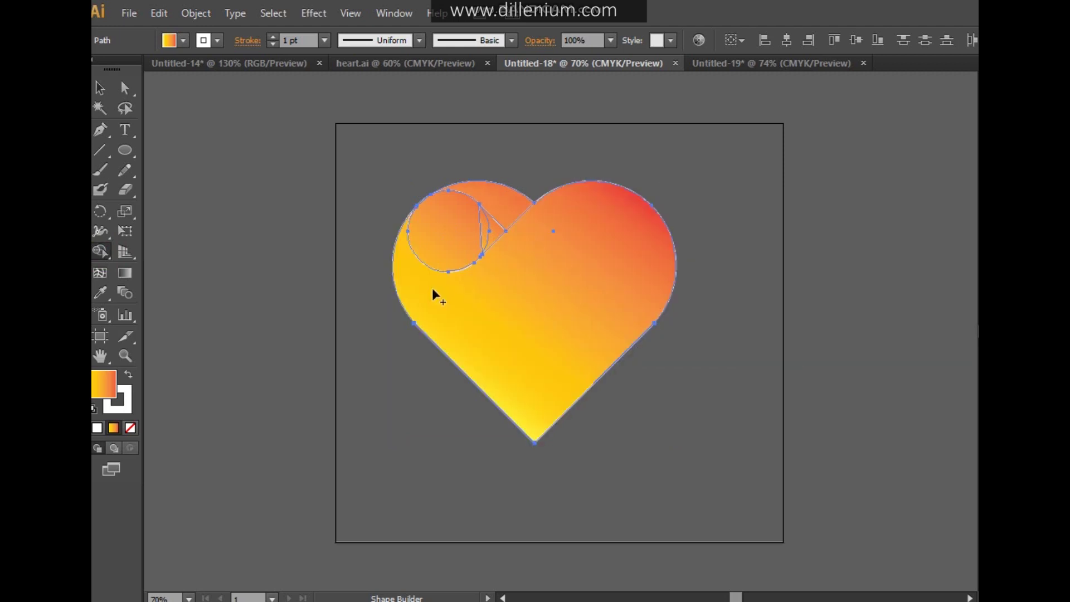
left_click_drag(446, 230, 496, 233)
left_click(100, 88)
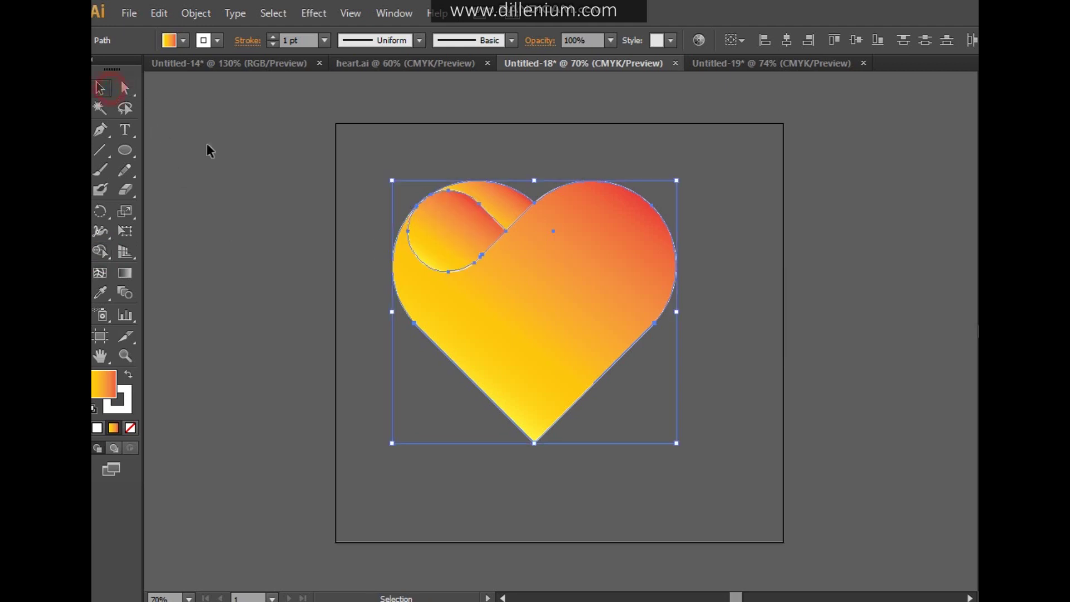
left_click(273, 200)
Step: Delete the leftover folded piece and set the heart's stroke to None
left_click(510, 202)
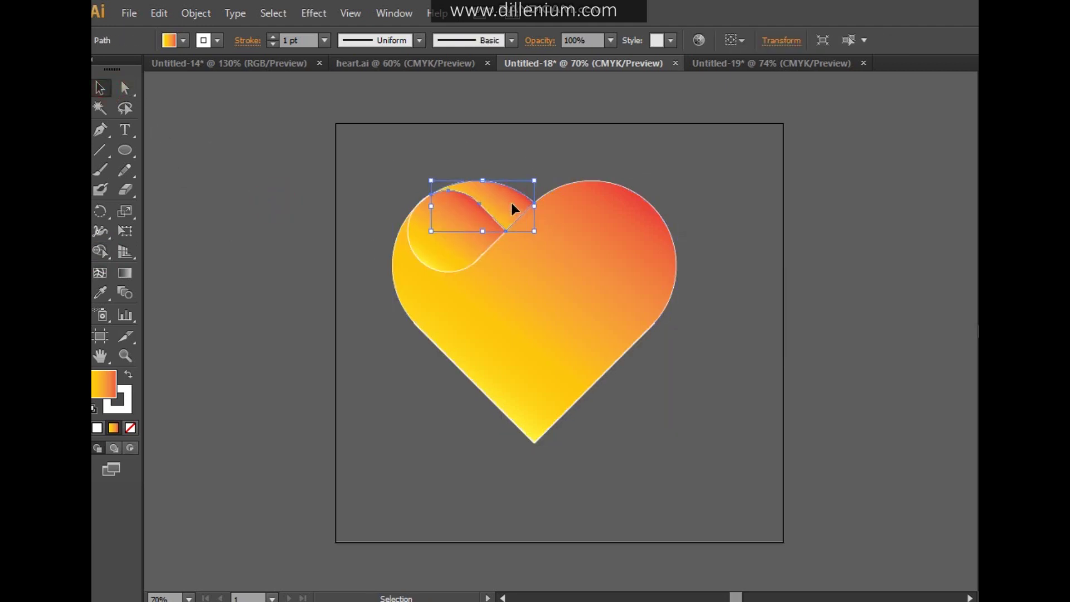
key("Delete")
left_click_drag(415, 170, 597, 382)
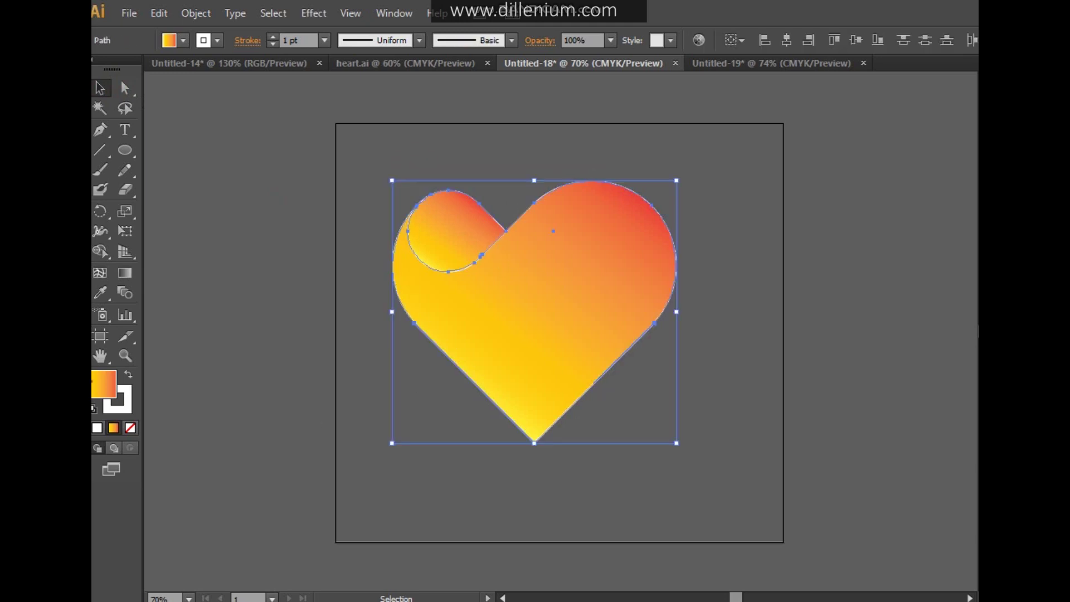
left_click(111, 408)
left_click(131, 427)
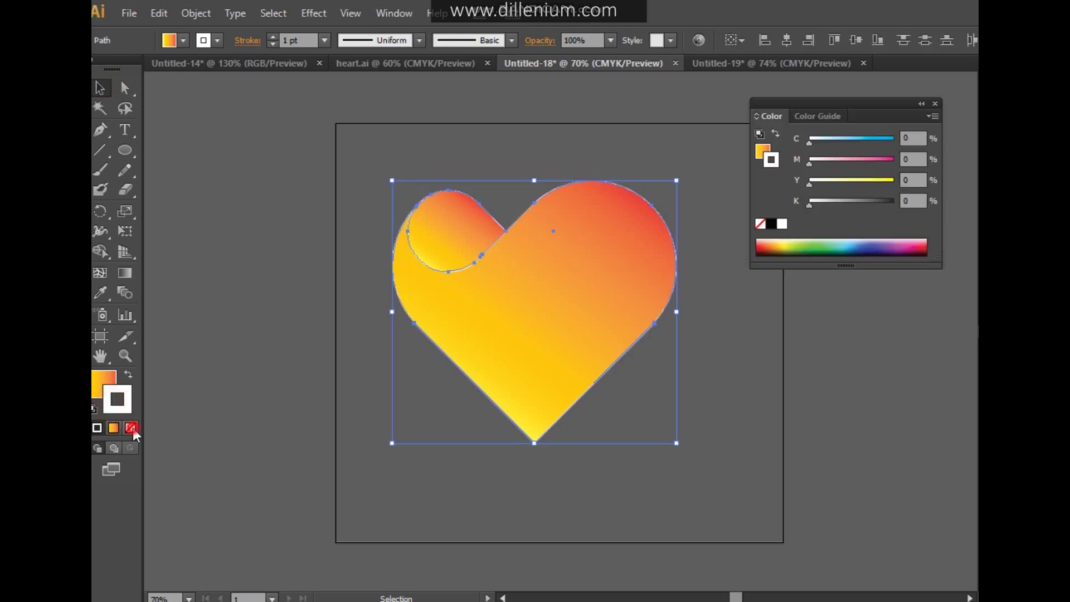
left_click(296, 370)
Step: Reflect the heart across a vertical axis so the curl sits on the upper-right lobe
left_click_drag(409, 193, 549, 368)
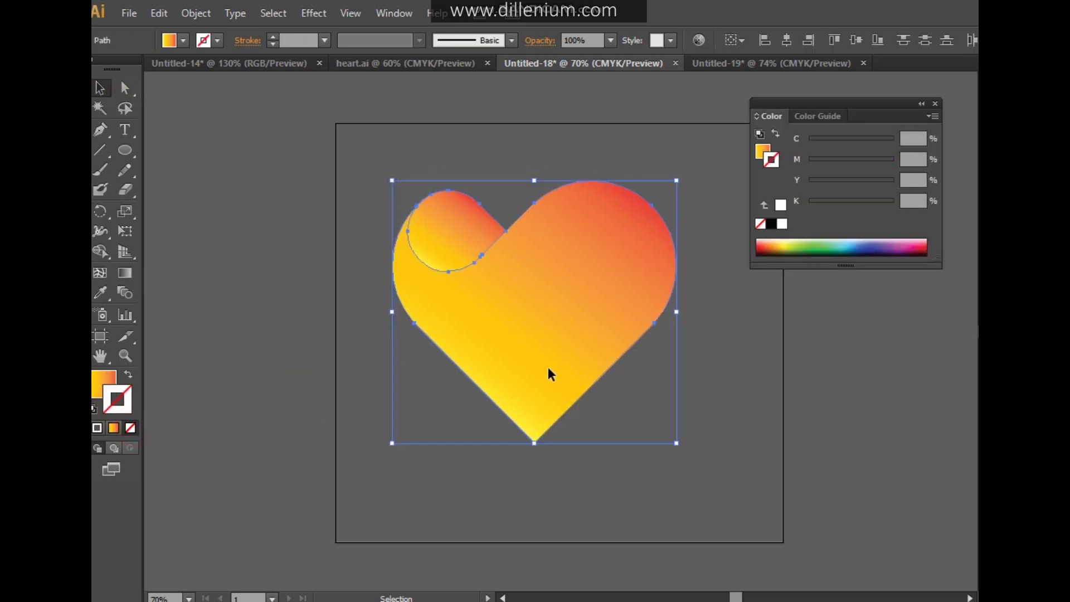
right_click(548, 369)
mouse_move(615, 326)
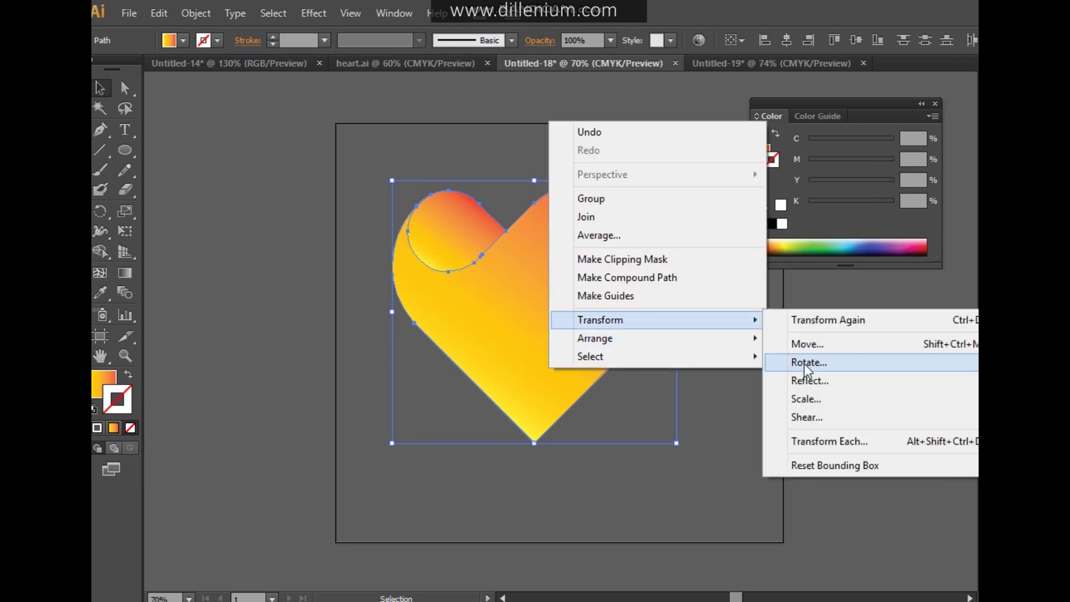
left_click(808, 380)
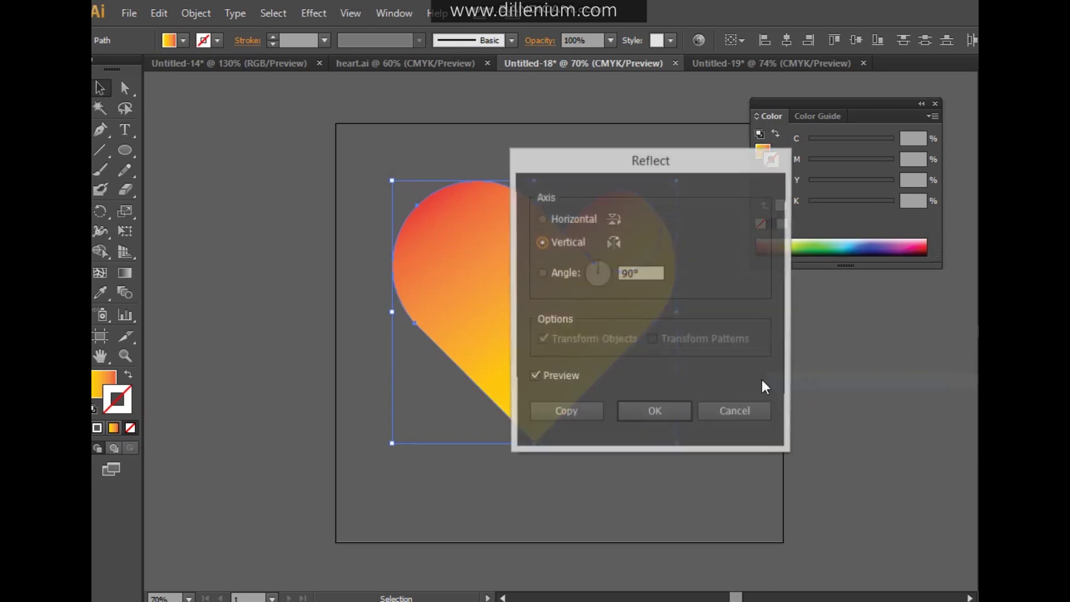
left_click(667, 412)
left_click(666, 417)
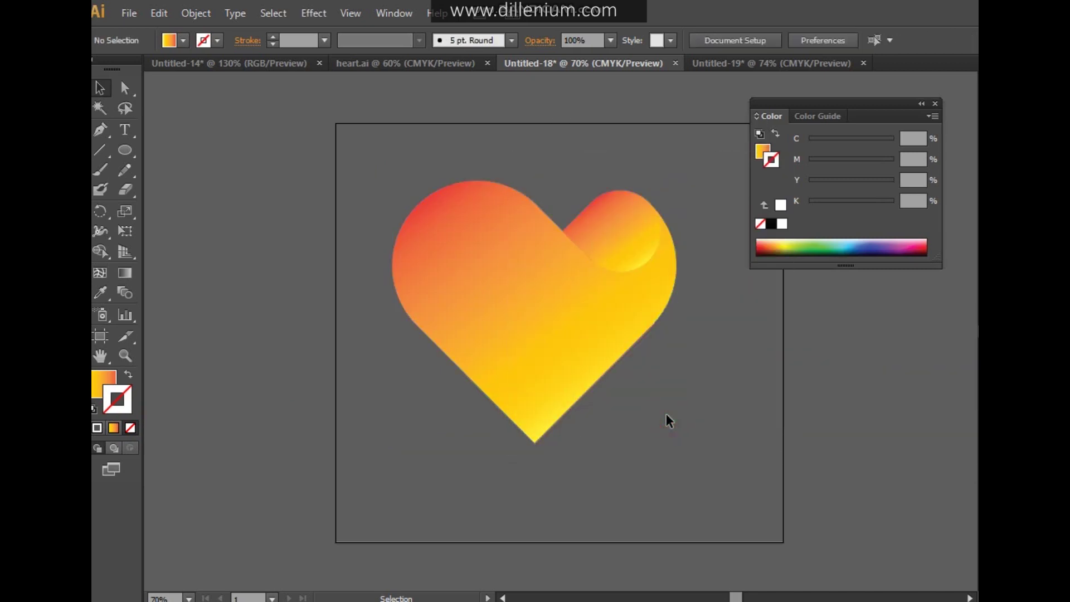
left_click(551, 313)
Step: Redraw the heart's gradient diagonally, yellow at upper left to orange-red at the bottom point
left_click(129, 274)
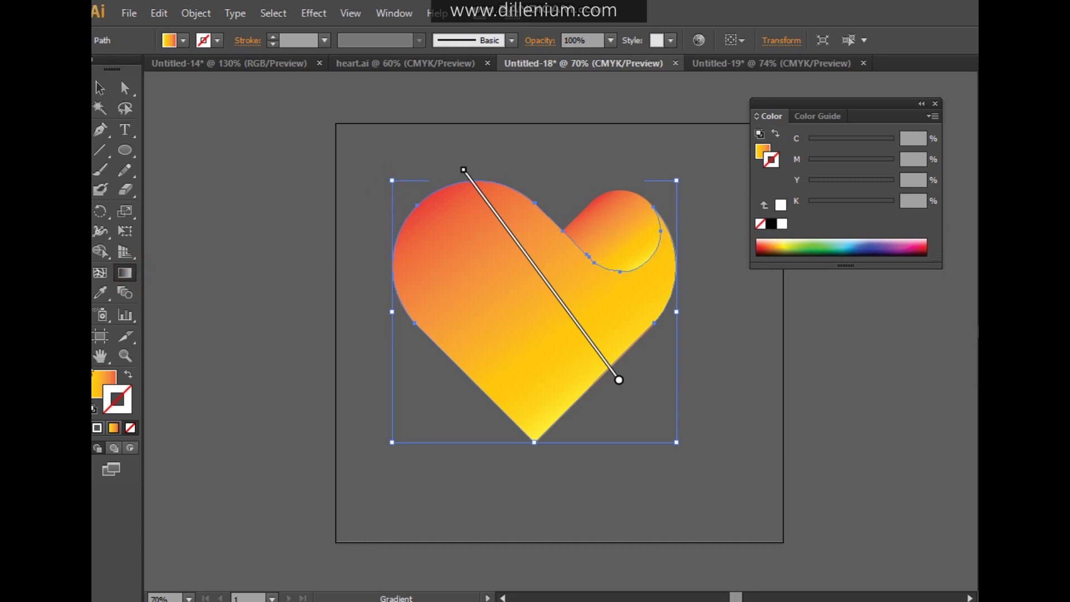
left_click_drag(432, 154, 566, 446)
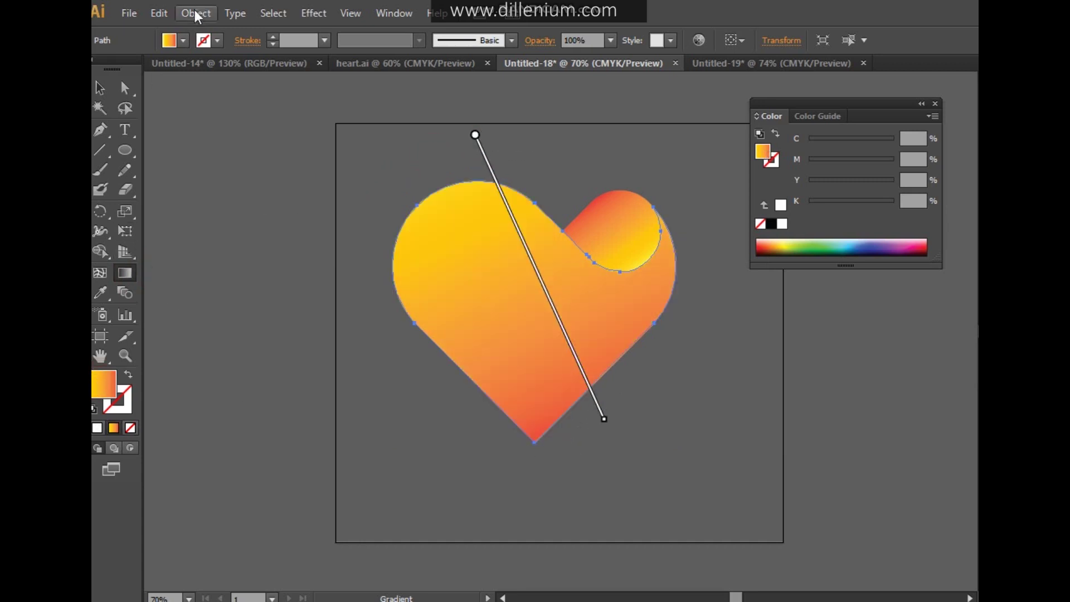
left_click(183, 40)
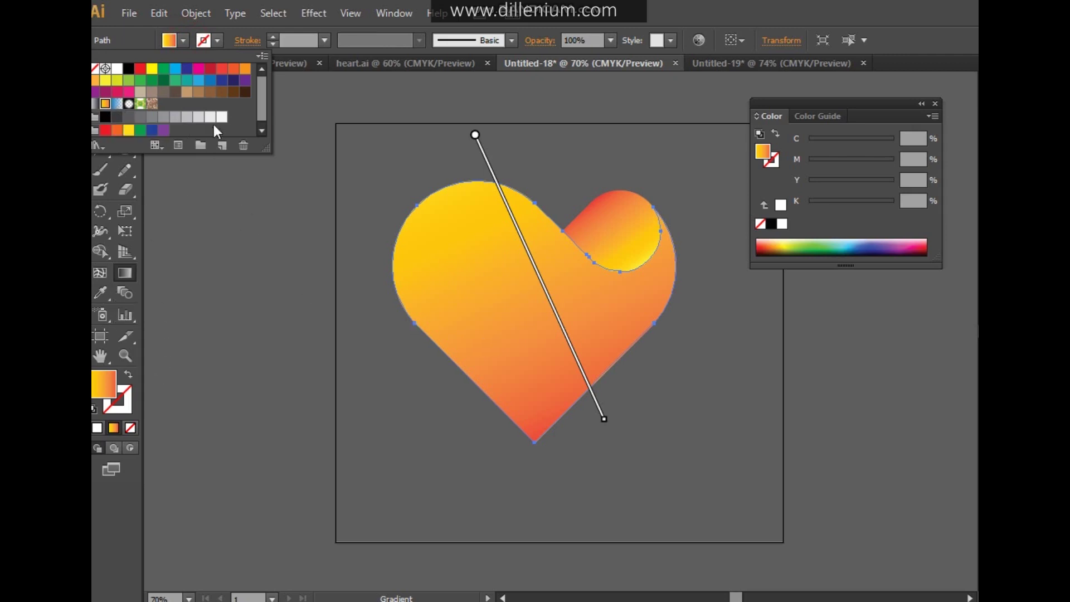
left_click(97, 289)
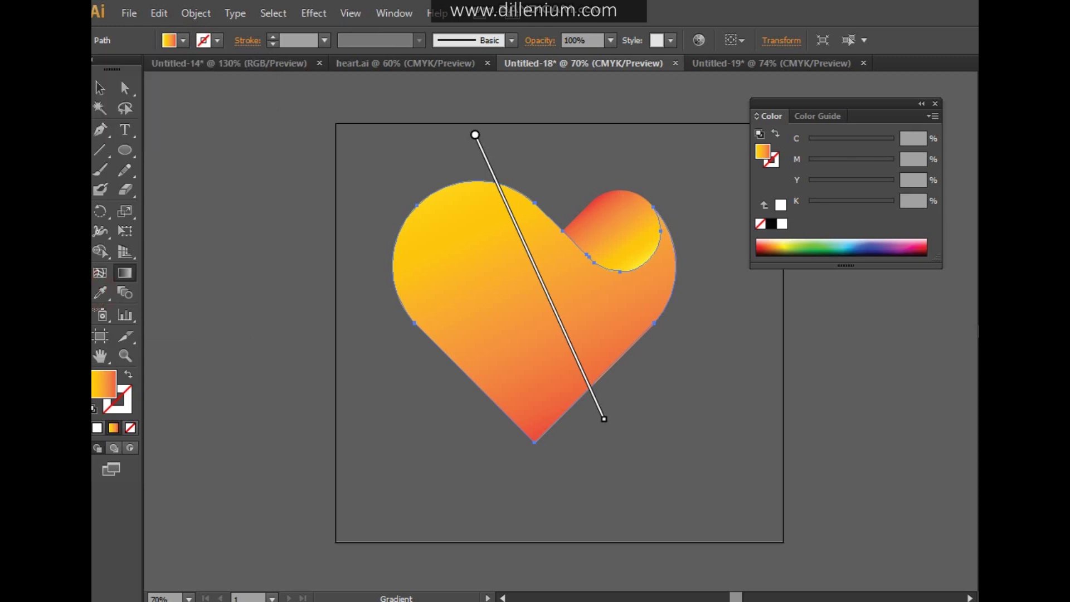
key("v")
left_click(323, 239)
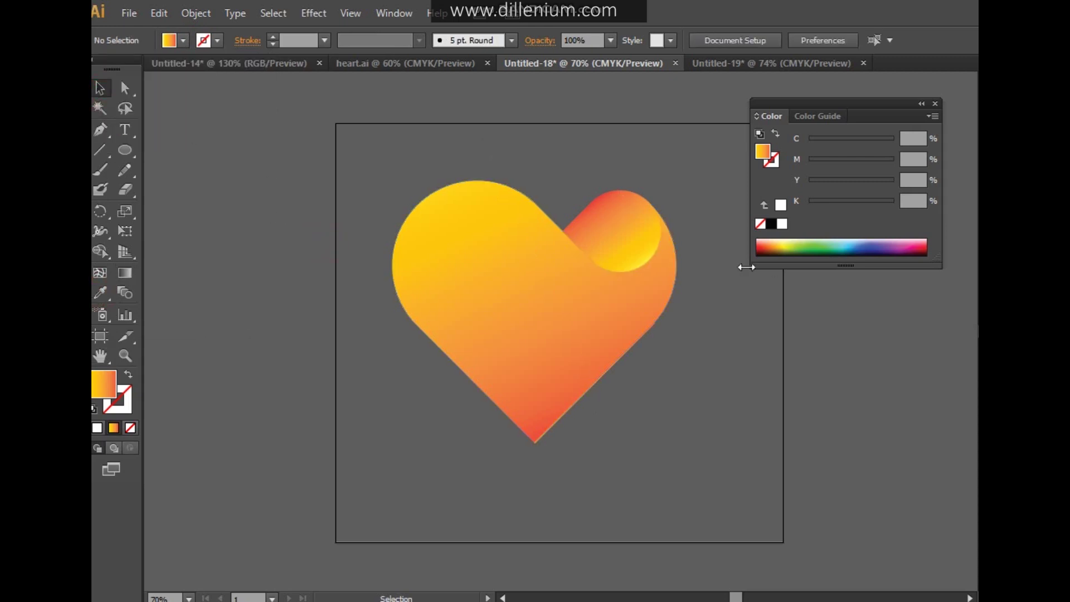
Step: Redraw the small curl circle's gradient with a short diagonal drag across its top
left_click(624, 257)
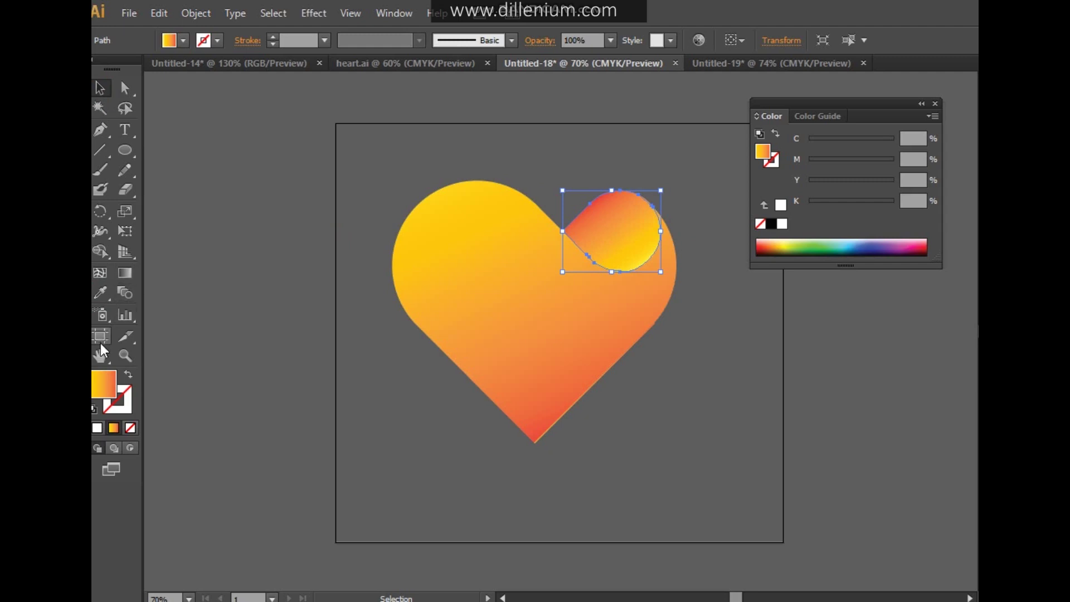
left_click(125, 273)
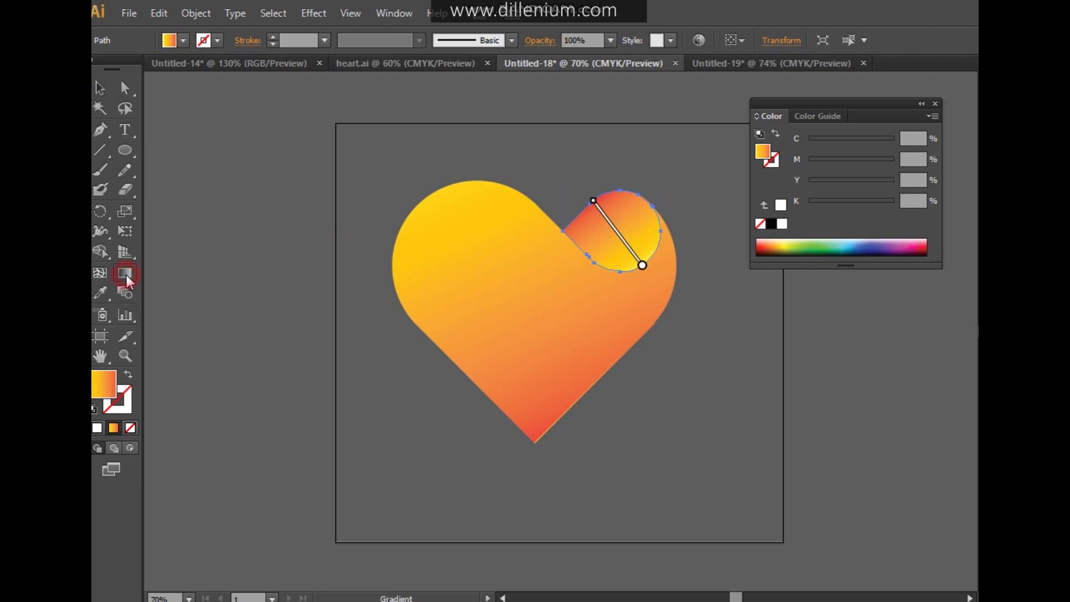
mouse_move(631, 190)
left_mouse_down()
mouse_move(555, 322)
mouse_move(671, 176)
left_mouse_up()
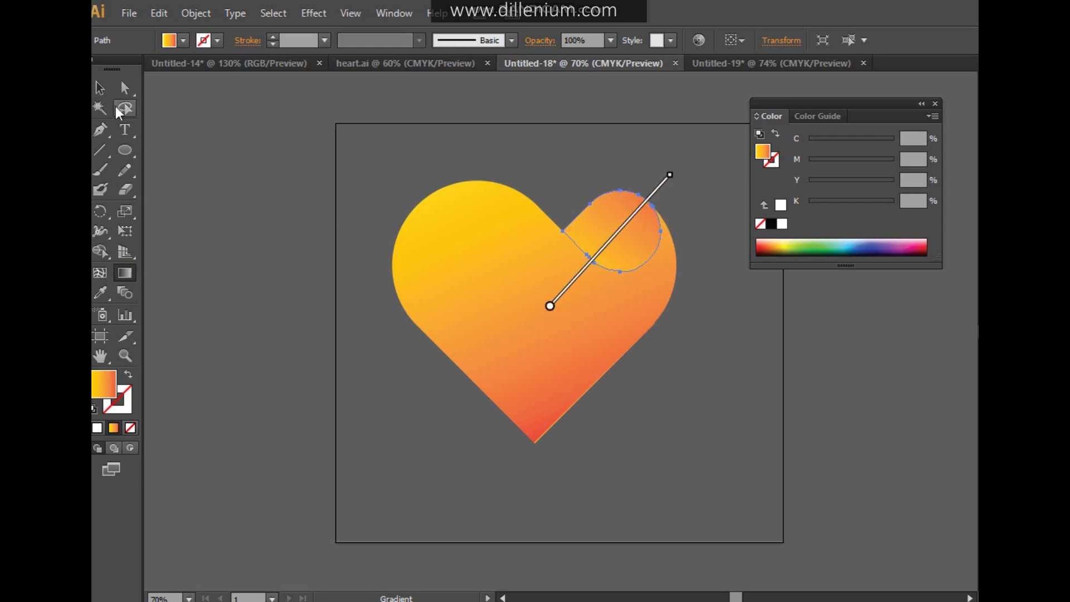
left_click(100, 88)
left_click(321, 288)
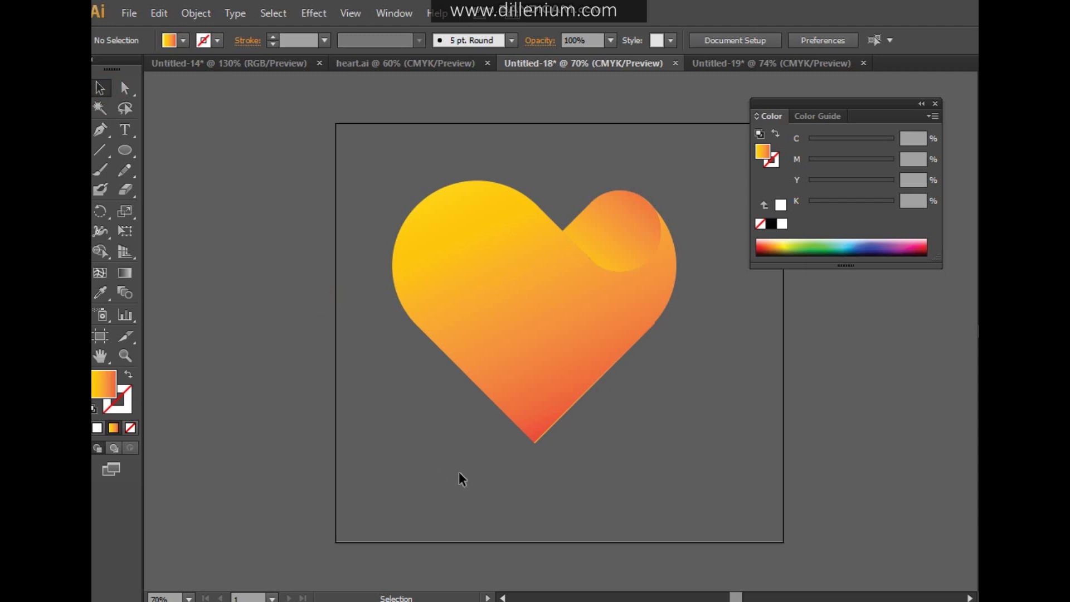
Step: Move the heart aside and delete the stray leftover path hidden behind it
left_click(510, 379)
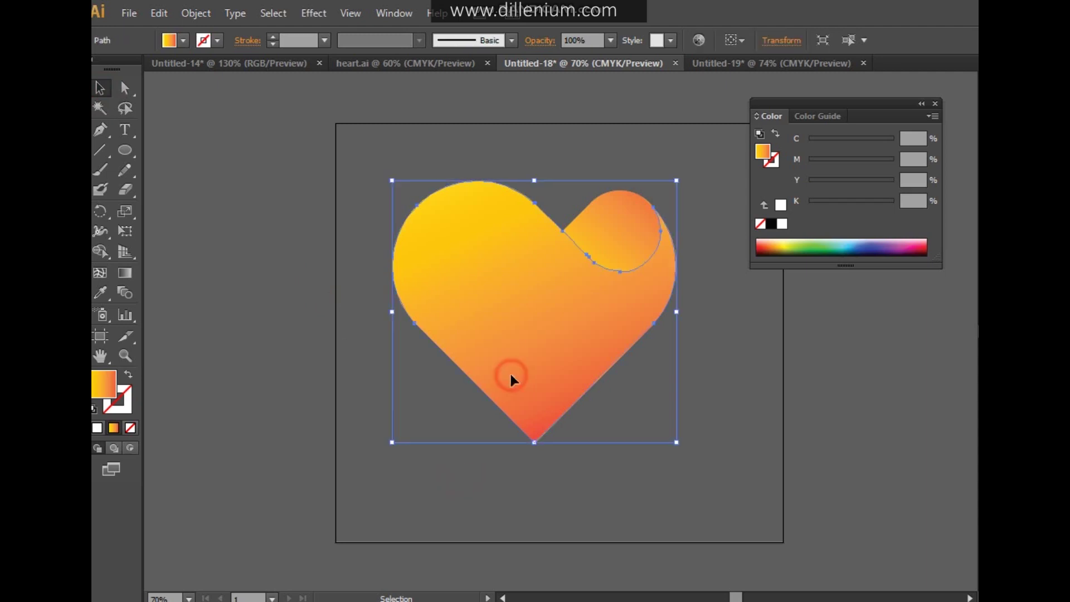
left_click_drag(631, 237, 437, 224)
left_click_drag(556, 160, 671, 444)
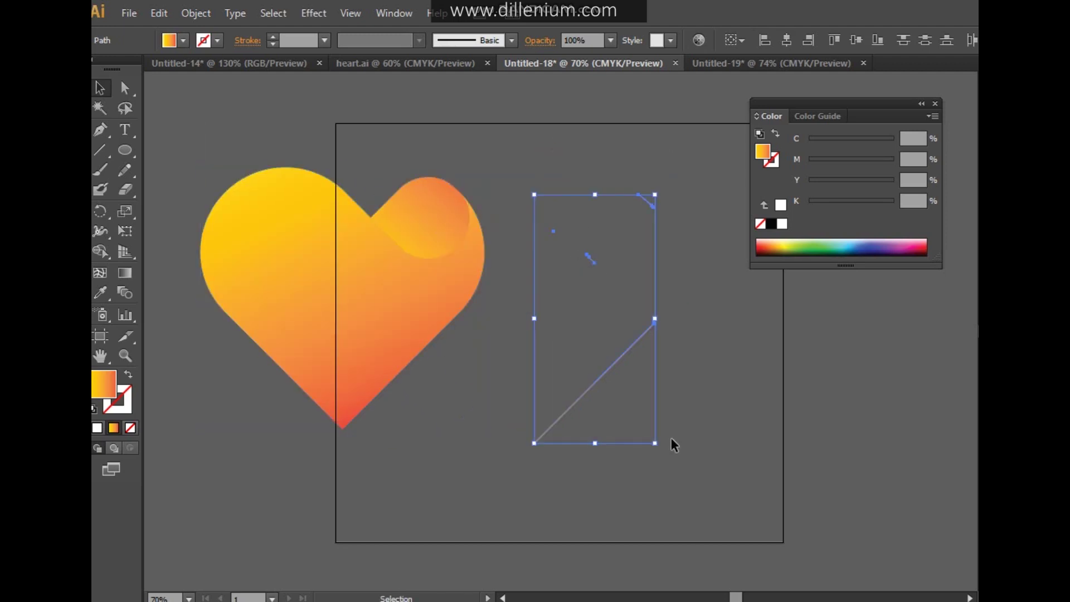
key("Delete")
Step: Move the heart back to the centre of the artboard
left_click_drag(540, 405, 529, 284)
key("ctrl+z")
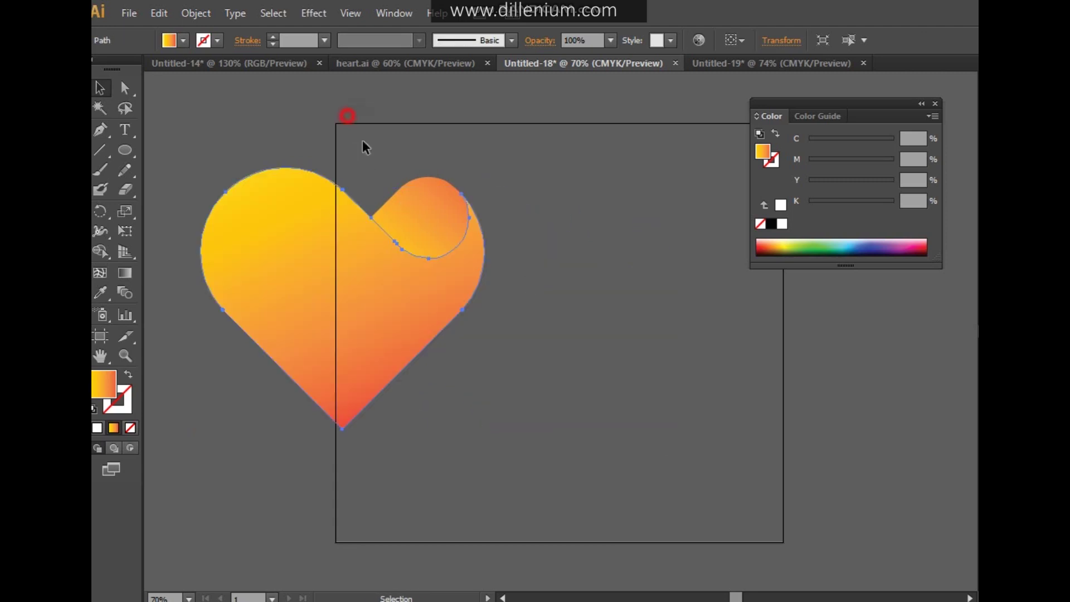
left_click_drag(363, 144, 473, 341)
left_click_drag(401, 321, 609, 354)
left_click(741, 421)
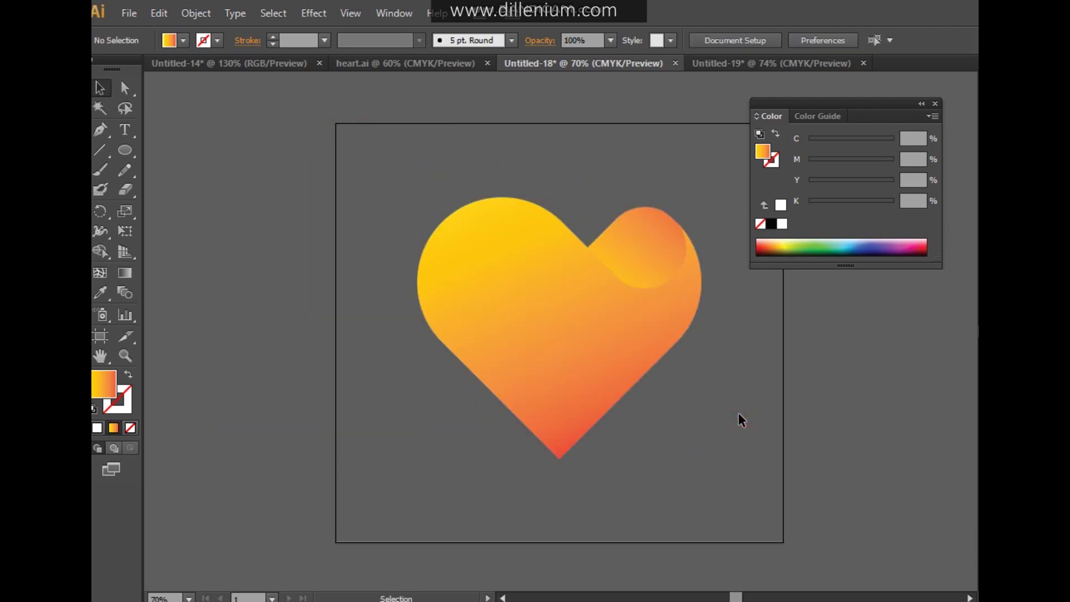
Step: Close the Color panel and zoom the view to 110%
left_click(936, 104)
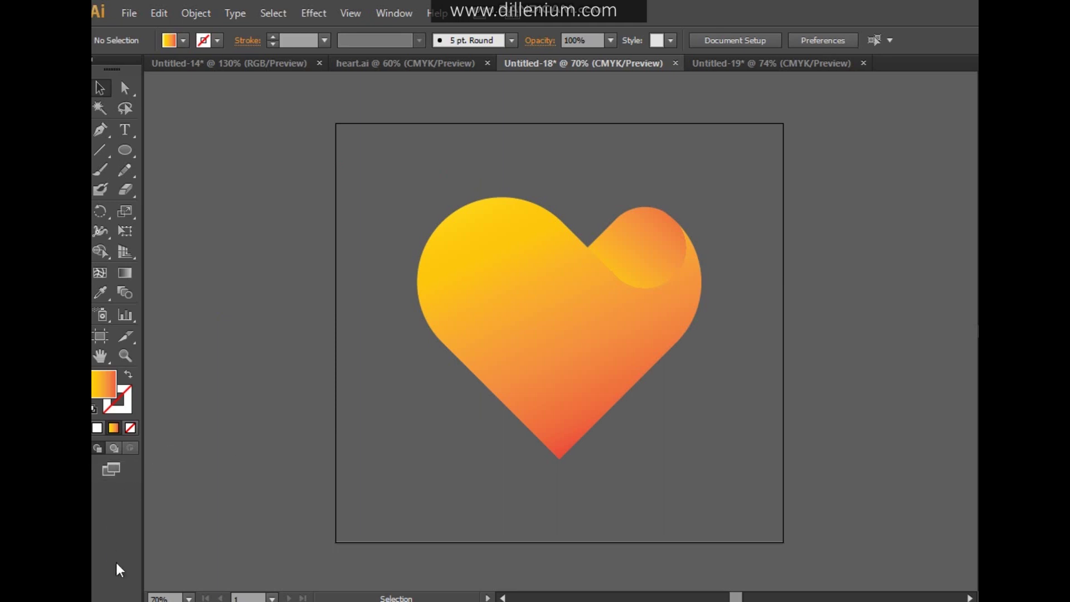
type("110")
key("Return")
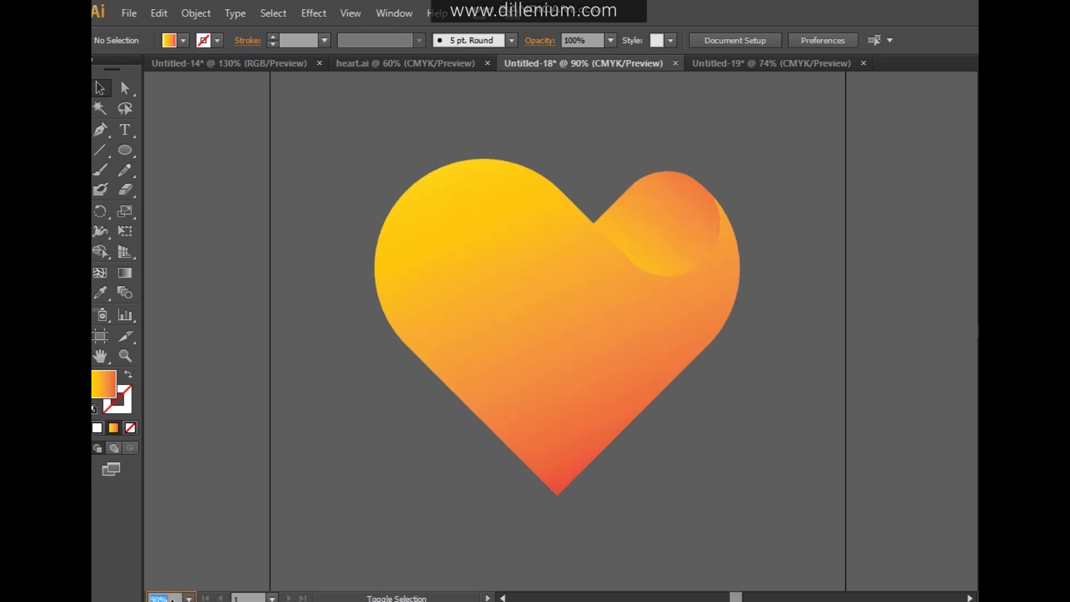
left_click(325, 423)
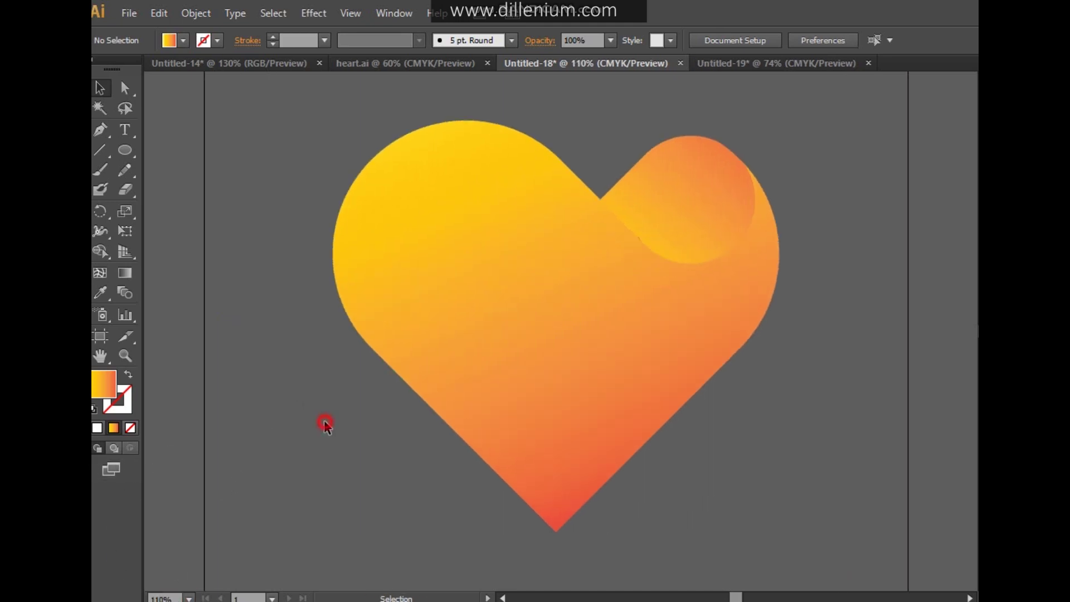